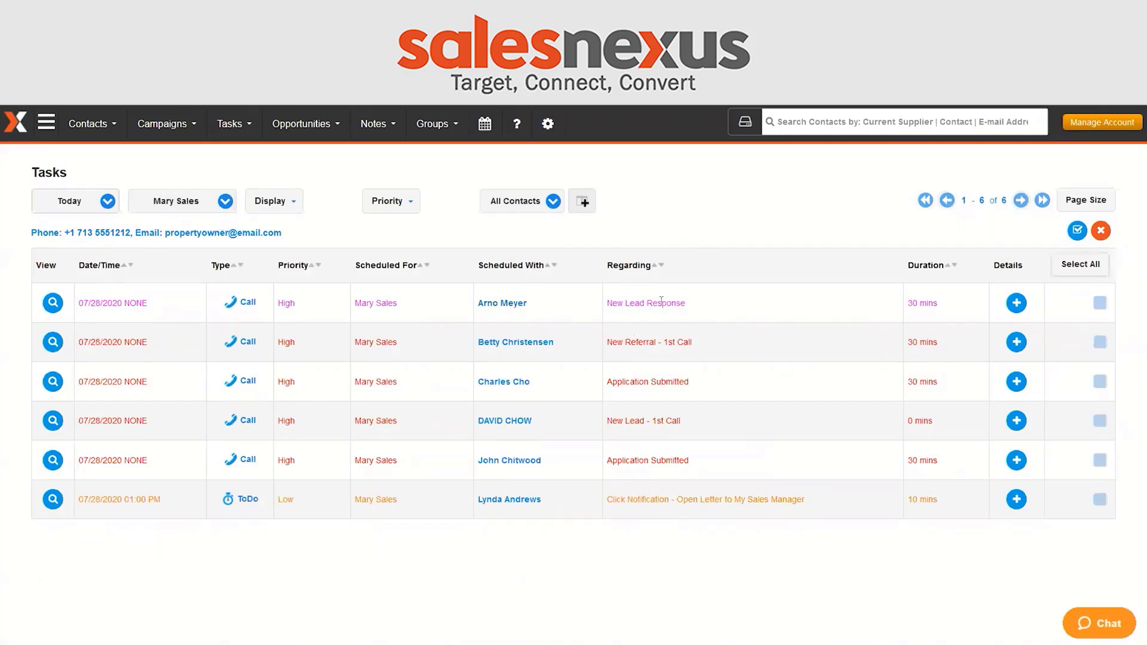
# Open the contact record behind the New Lead Response call task and set the Industry to Construction
pyautogui.click(509, 304)
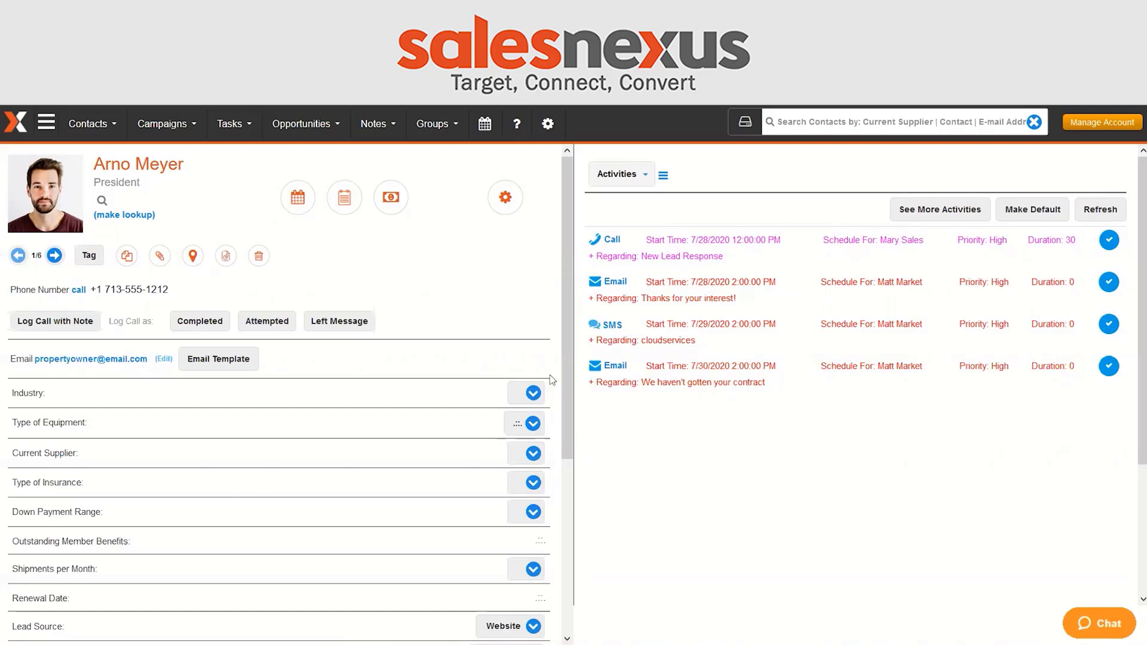
pyautogui.click(529, 393)
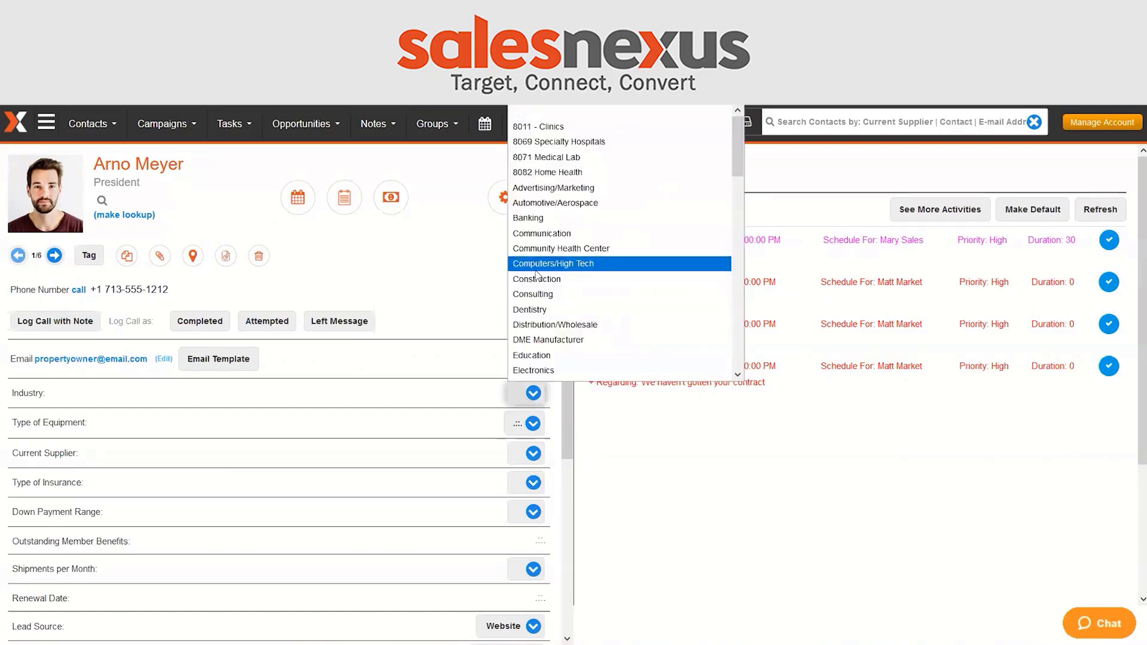
pyautogui.click(529, 278)
# Set the contact's Type of Equipment to Dumpers, Excavators and Forklifts
pyautogui.click(531, 425)
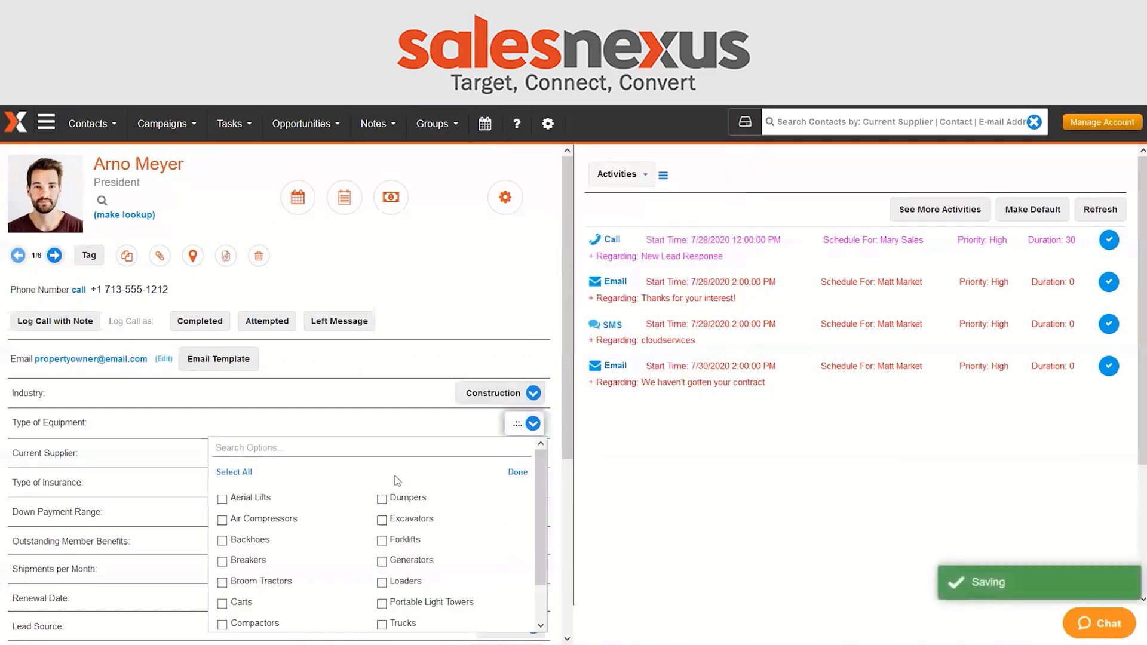
pyautogui.click(397, 498)
pyautogui.click(397, 519)
pyautogui.click(399, 539)
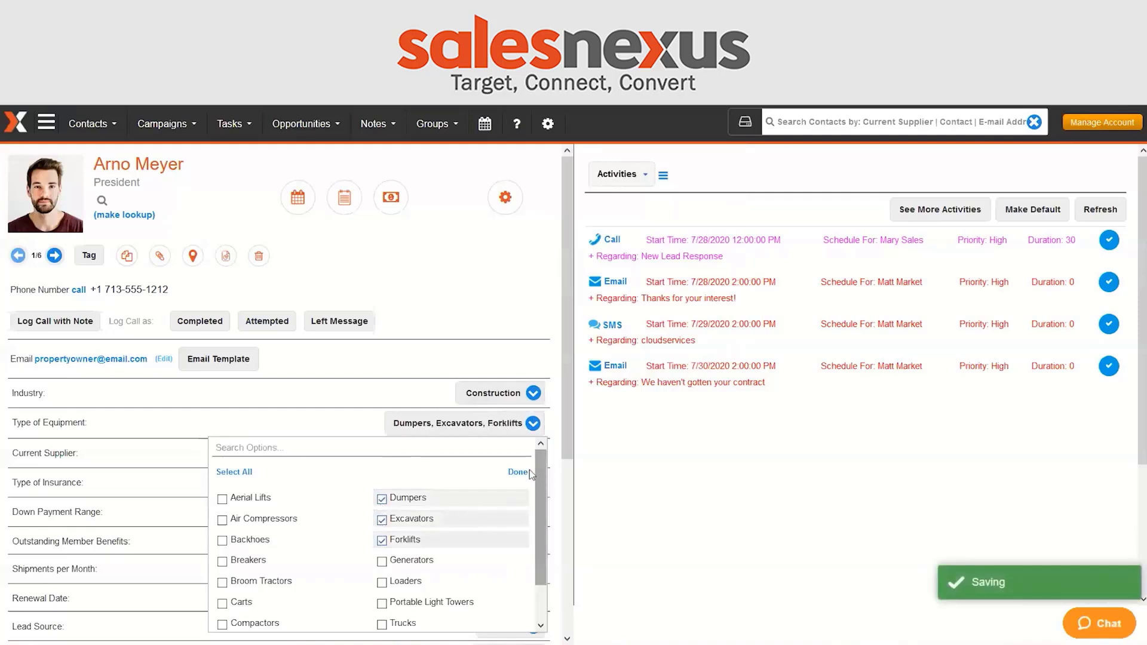
pyautogui.click(517, 472)
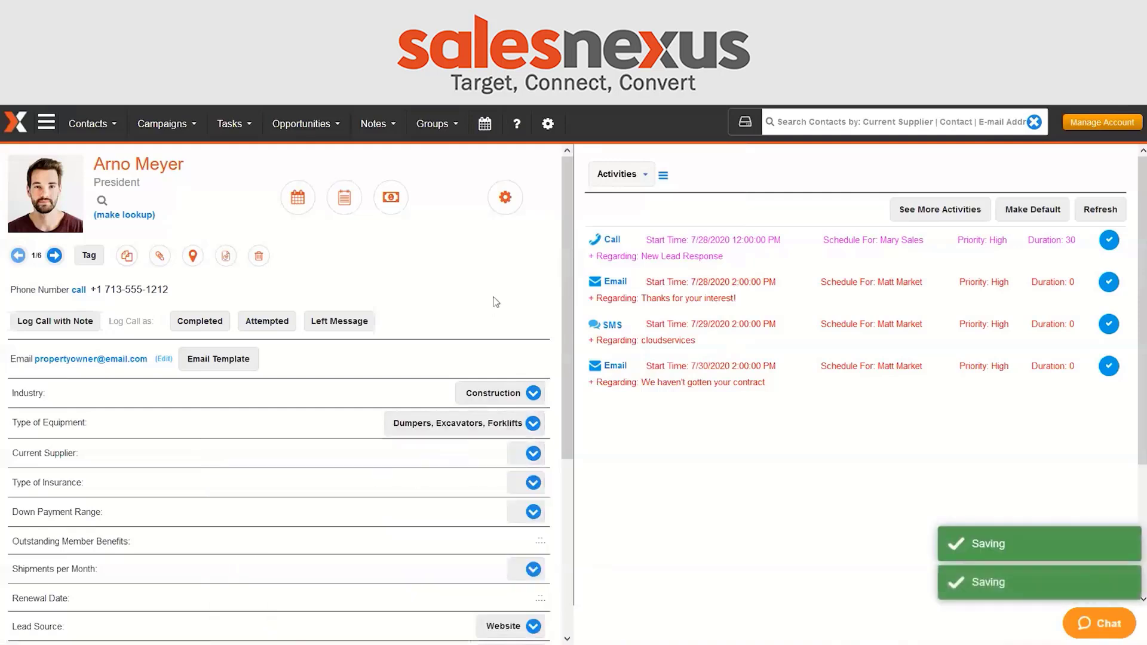
# Set Current Supplier to SandL Office Supplies and Printing, Type of Insurance to Home owner Insurance and Down Payment Range to $50k to $100k
pyautogui.click(531, 455)
pyautogui.click(524, 485)
pyautogui.click(524, 491)
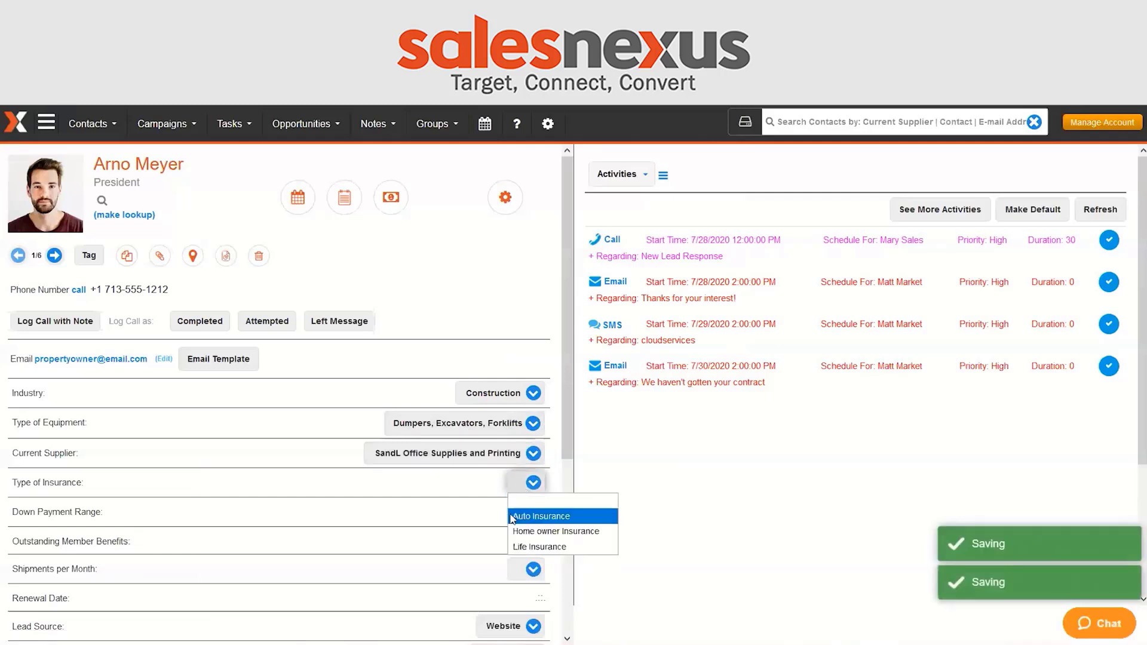
pyautogui.click(523, 530)
pyautogui.click(521, 514)
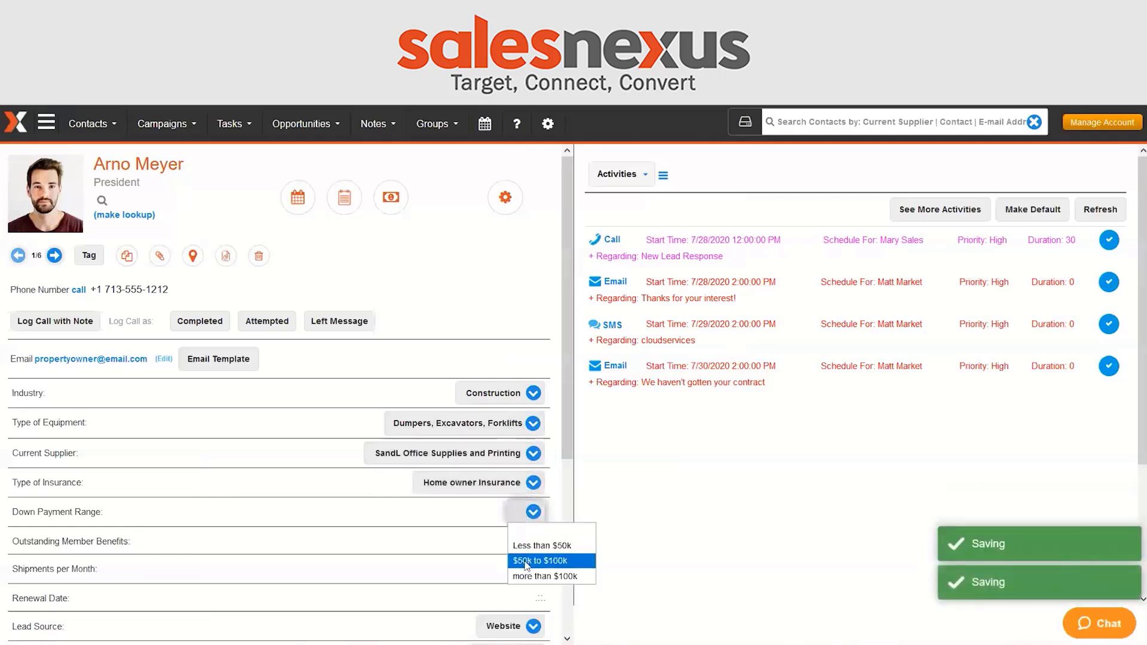
pyautogui.click(525, 561)
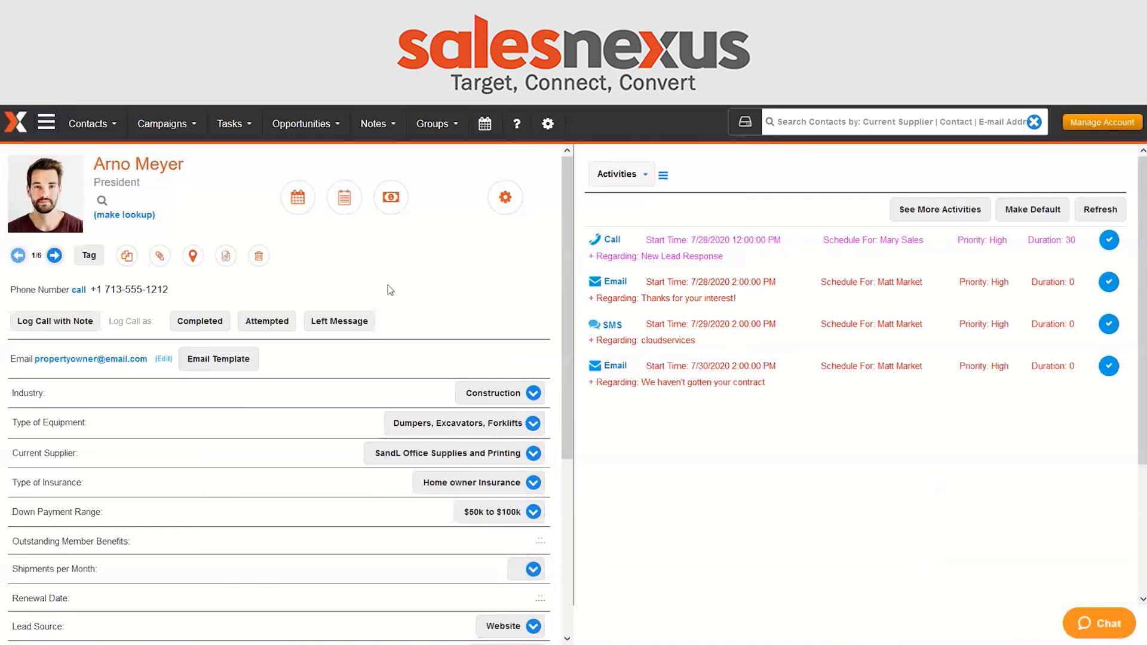
# Advance to the next contact record and review the Sales Rep dashboard's charts, including My Calls Logged
pyautogui.click(54, 255)
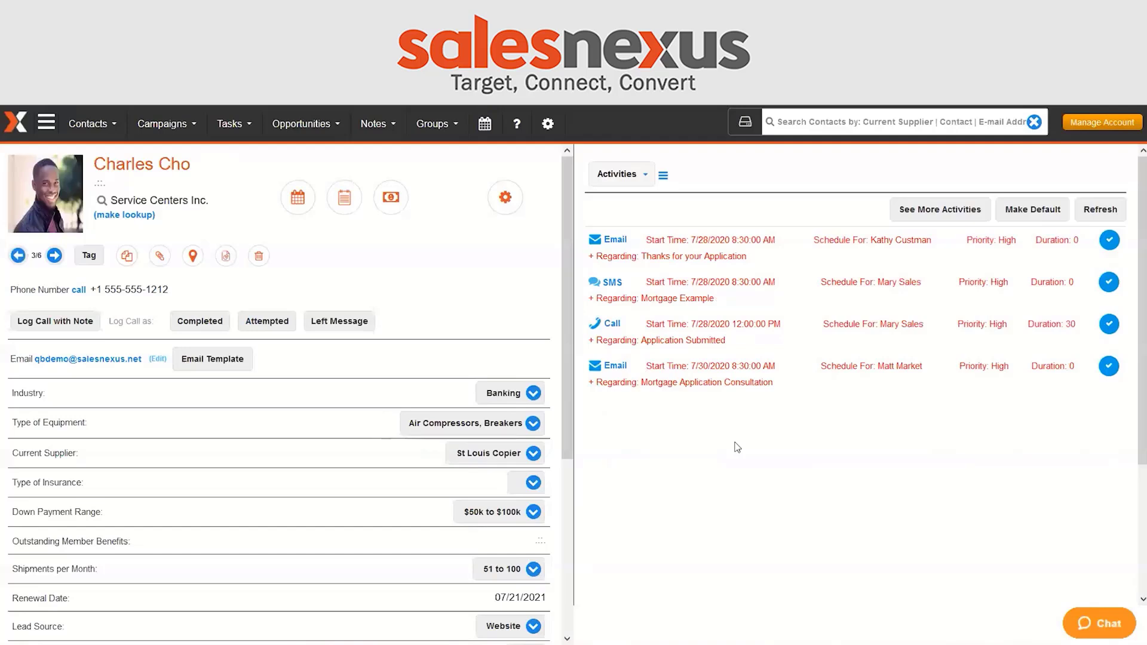
pyautogui.click(44, 126)
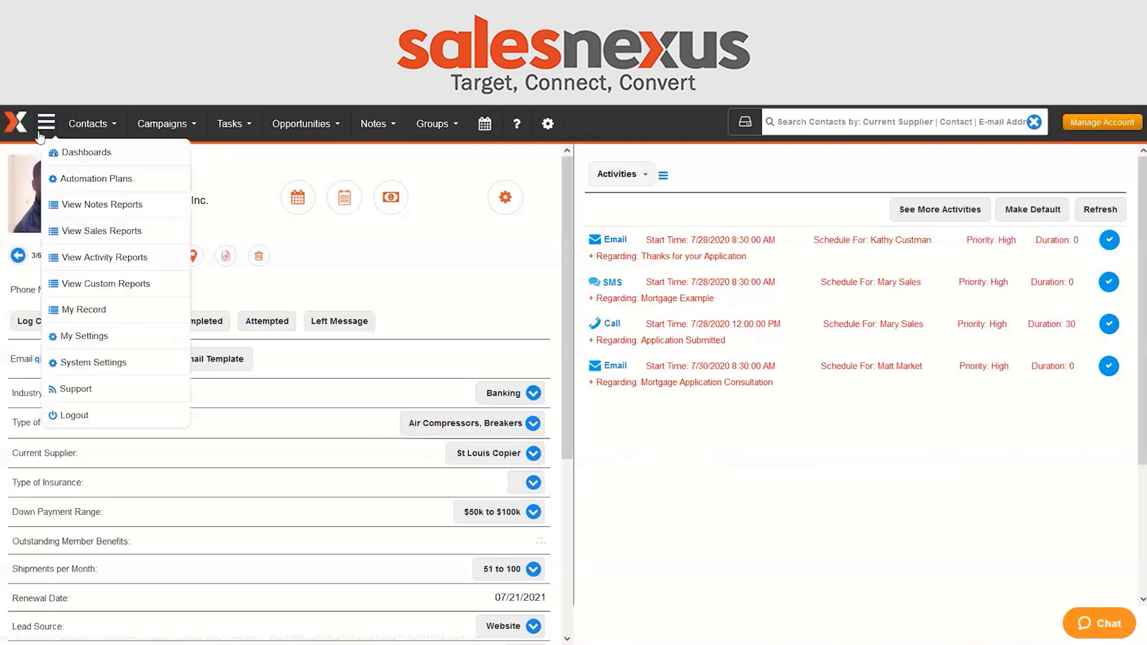
pyautogui.moveTo(89, 153)
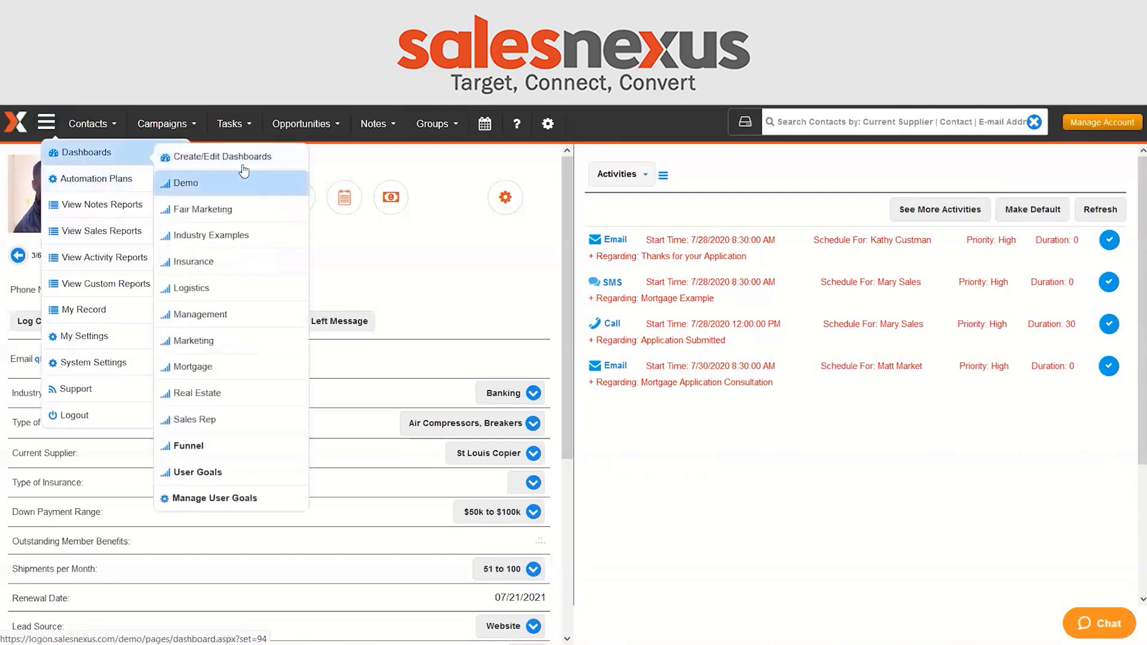
pyautogui.click(214, 423)
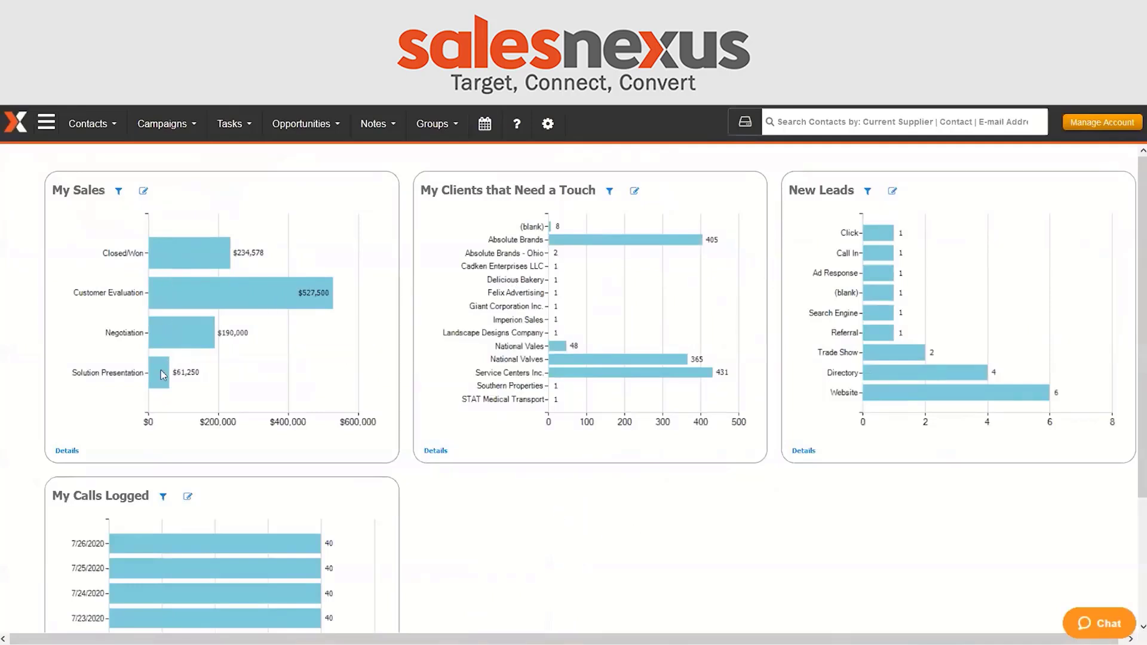
pyautogui.scroll(-2, 178, 332)
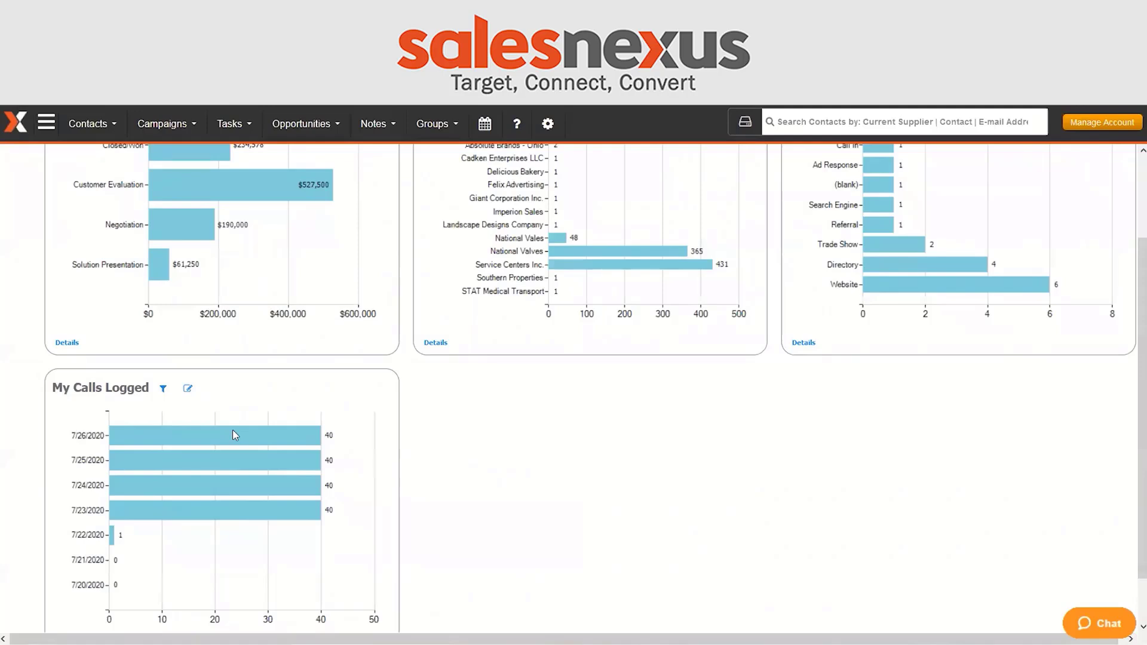
pyautogui.scroll(2, 232, 429)
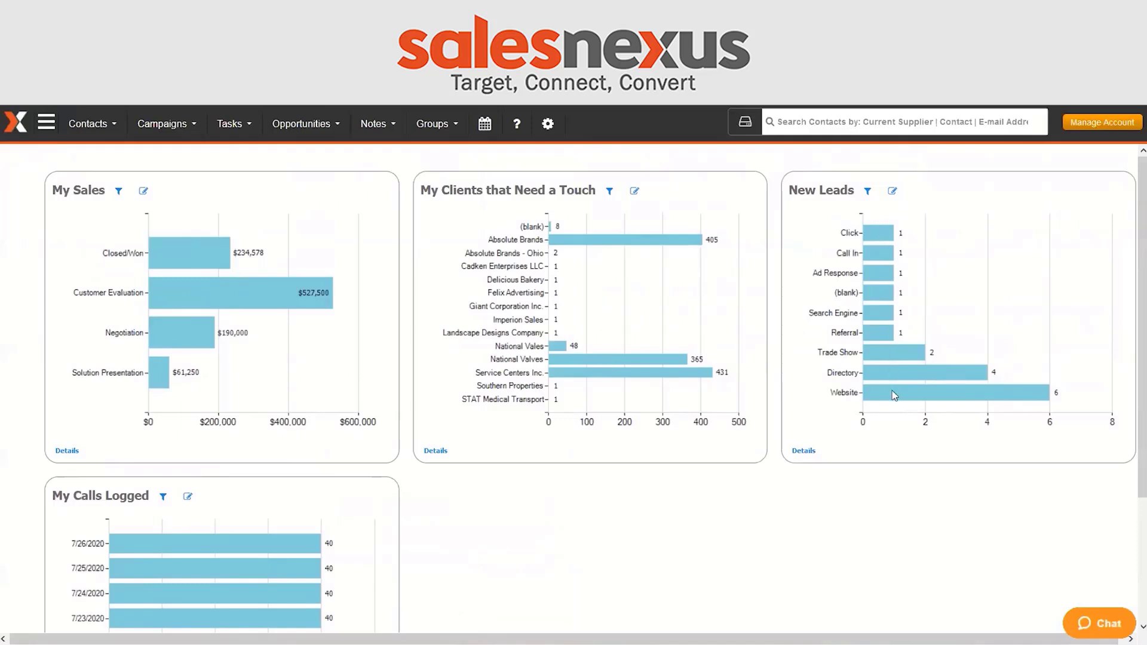
# Open the Marketing dashboard
pyautogui.click(46, 123)
pyautogui.moveTo(48, 157)
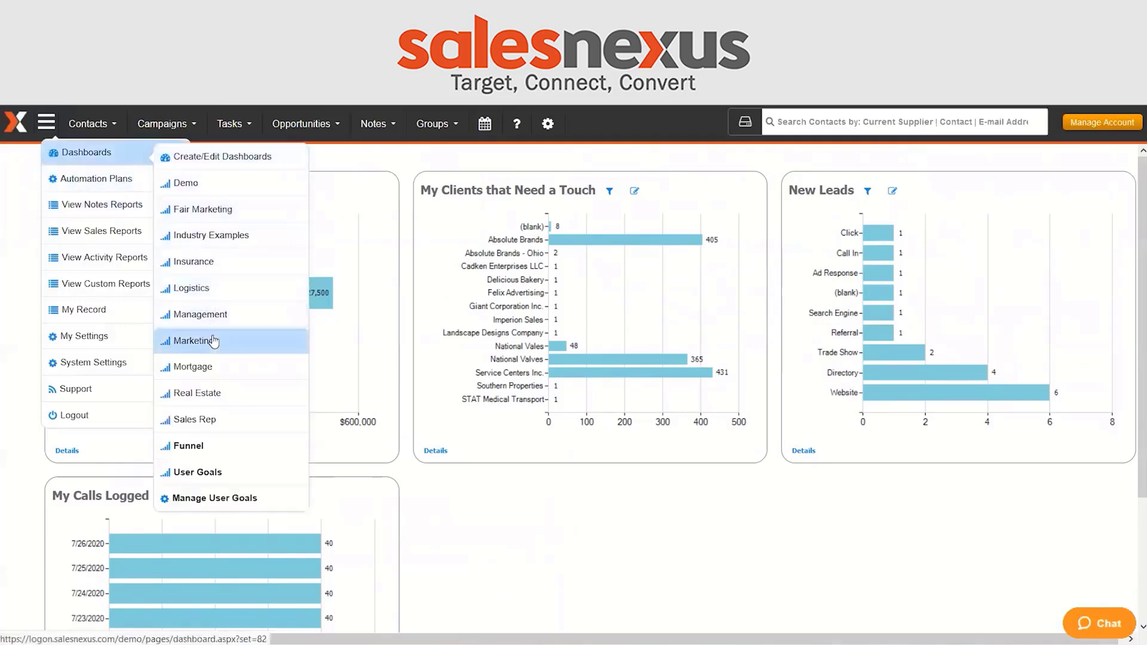
pyautogui.click(214, 341)
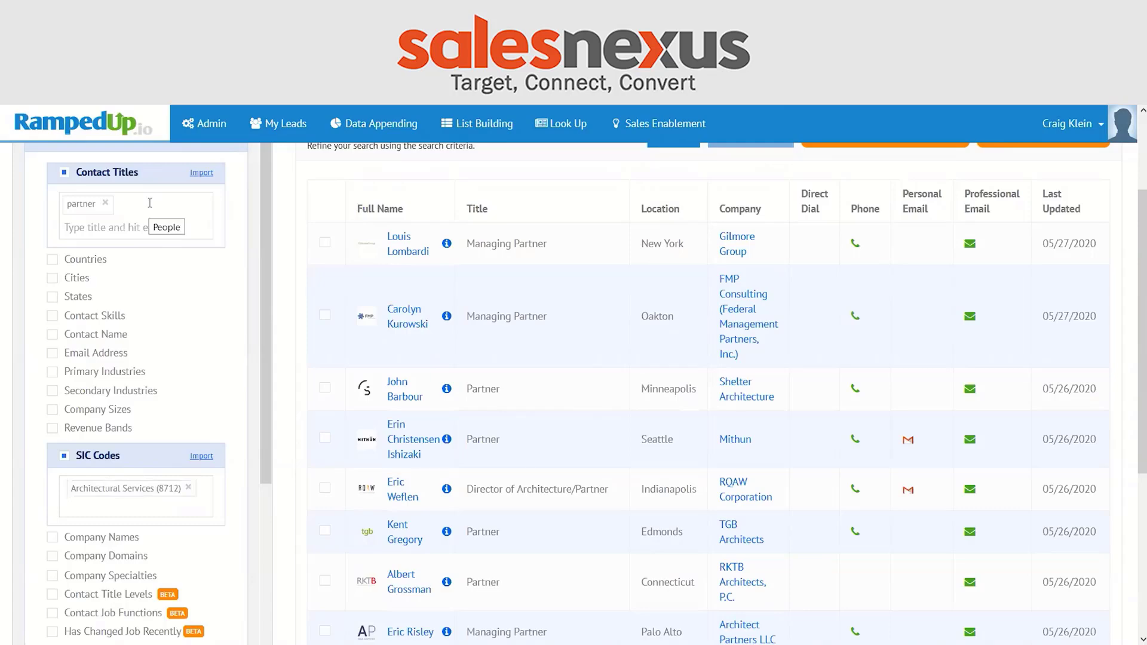
# In RampedUp, review the search criteria and results for partner titles in Architectural Services (8712)
pyautogui.moveTo(264, 363); pyautogui.dragTo(260, 509)
pyautogui.scroll(-5, 514, 462)
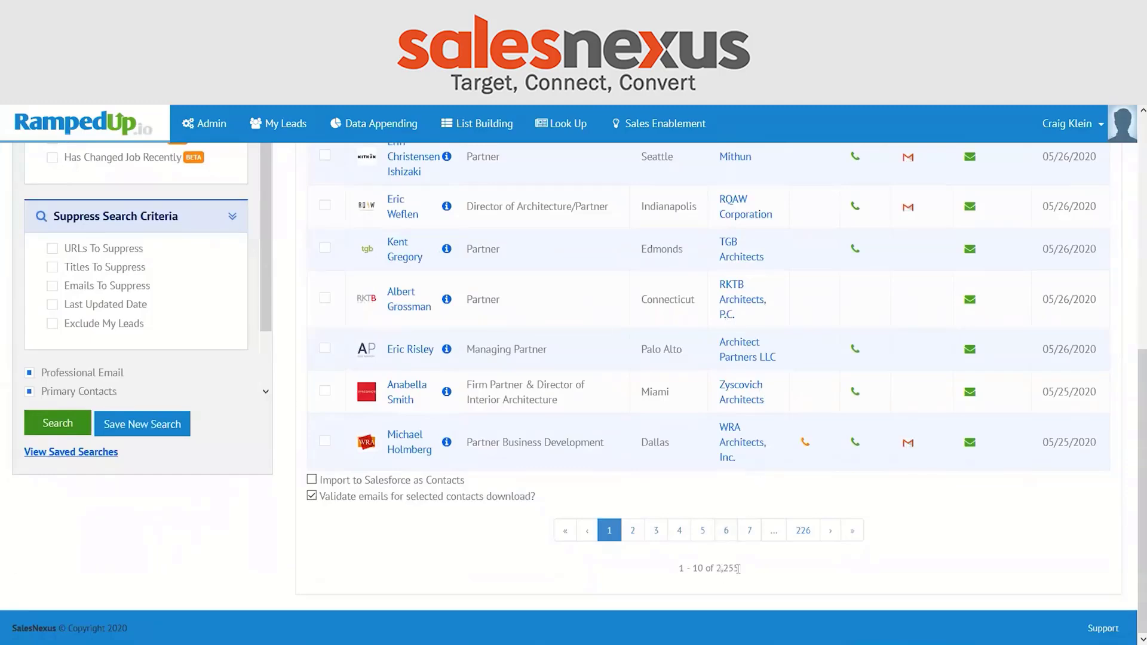
pyautogui.scroll(5, 739, 429)
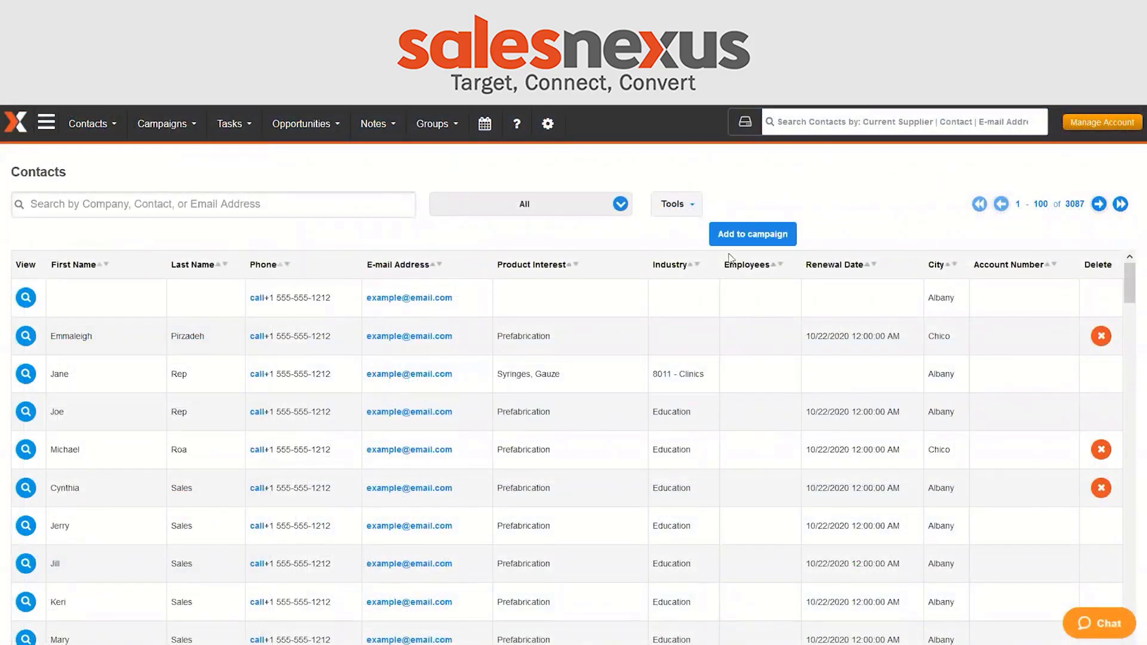
# Start adding the looked-up SalesNexus contacts to a campaign, choose Lead Nurture-New-10-27-L1 and review its scheduled email activities
pyautogui.click(743, 239)
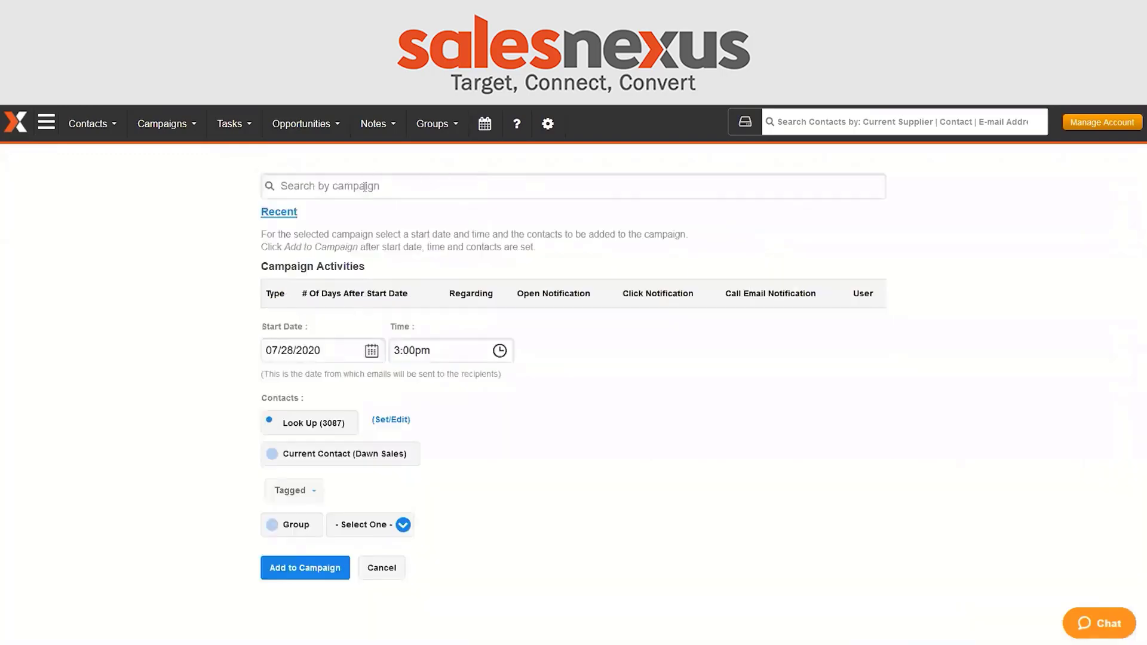
pyautogui.click(364, 187)
pyautogui.write('lead')
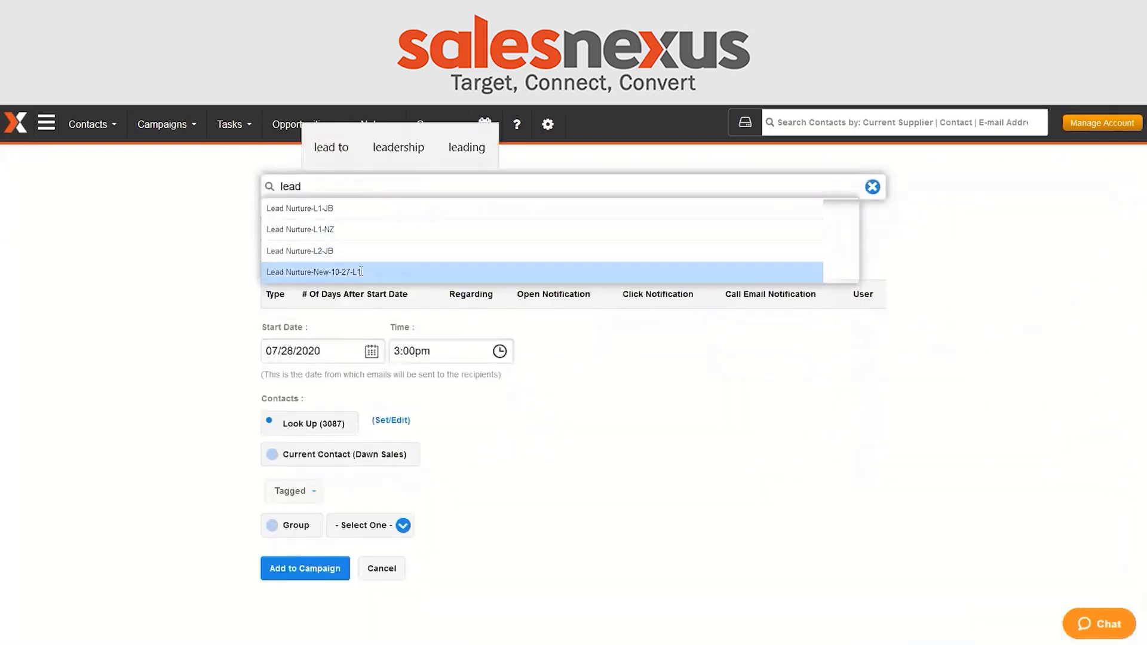
pyautogui.click(361, 272)
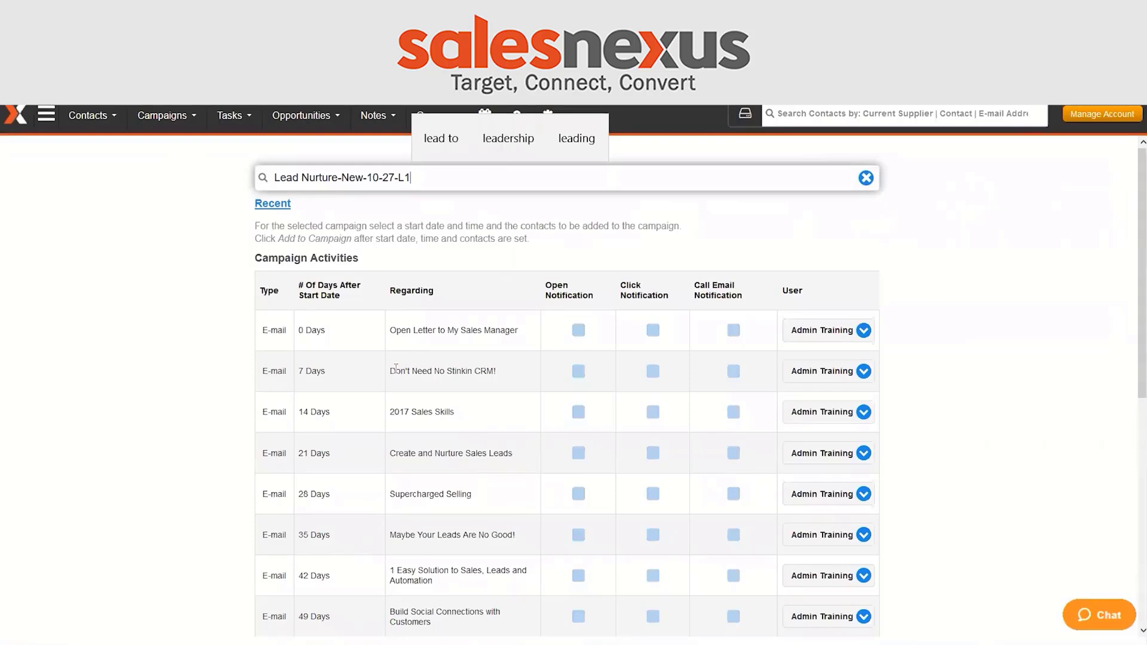
pyautogui.scroll(-5, 976, 352)
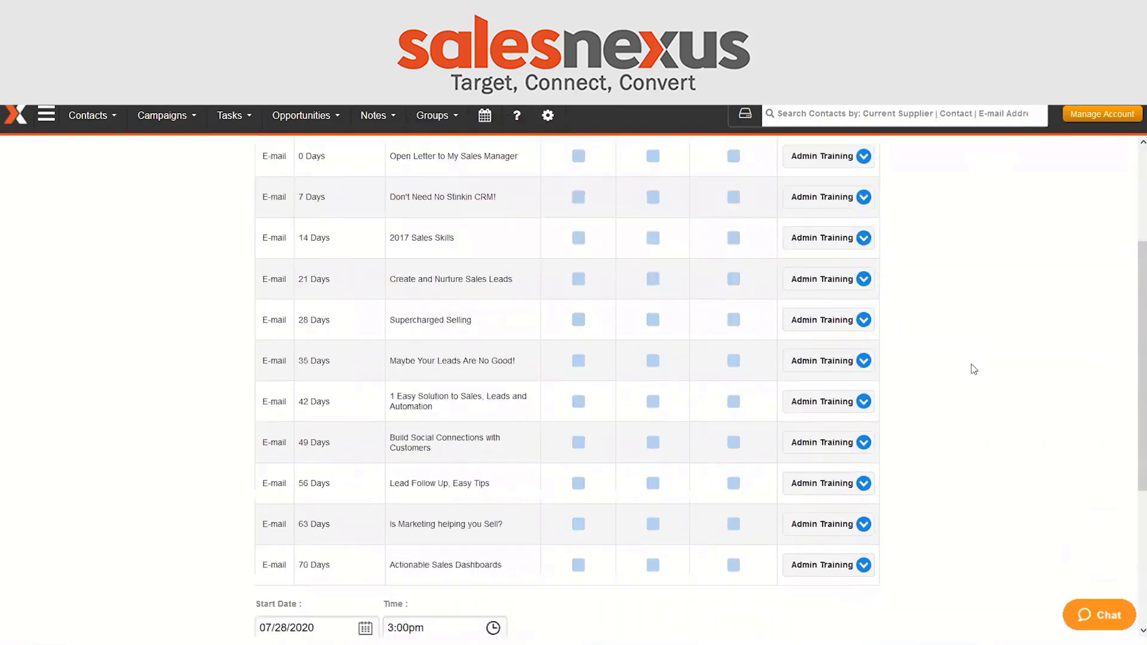
pyautogui.scroll(4, 974, 367)
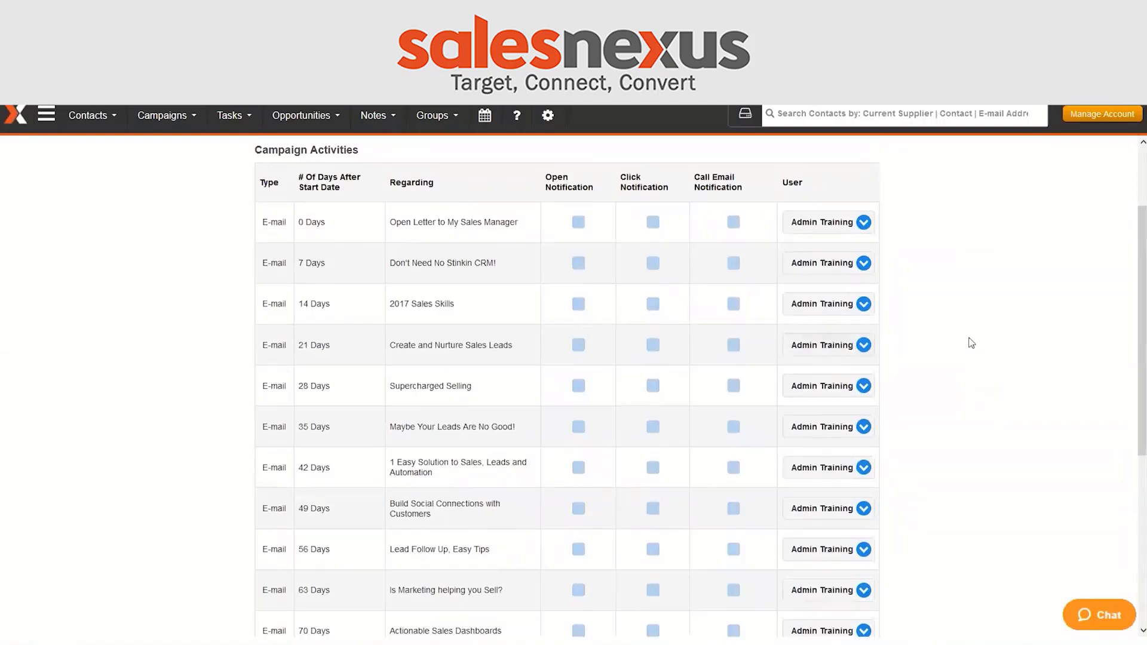
# Set the campaign's start date to 07/29/2020 and its start time to 7:30am
pyautogui.scroll(-5, 960, 381)
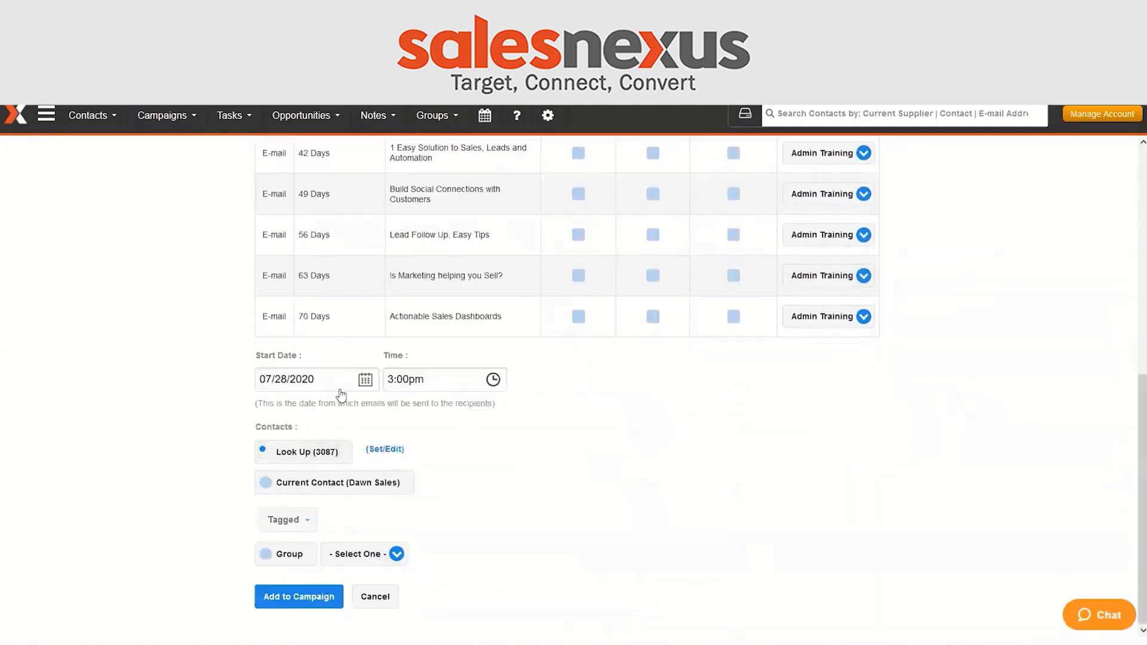
pyautogui.click(365, 380)
pyautogui.click(324, 333)
pyautogui.click(406, 380)
pyautogui.scroll(4, 407, 423)
pyautogui.scroll(4, 406, 423)
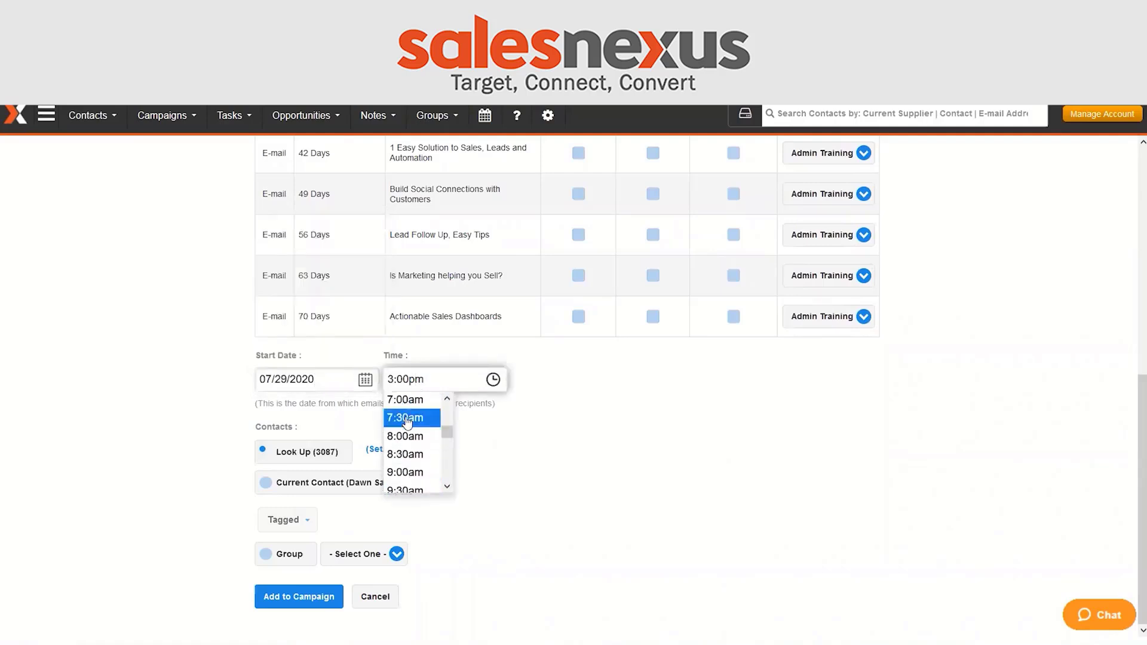
pyautogui.click(406, 417)
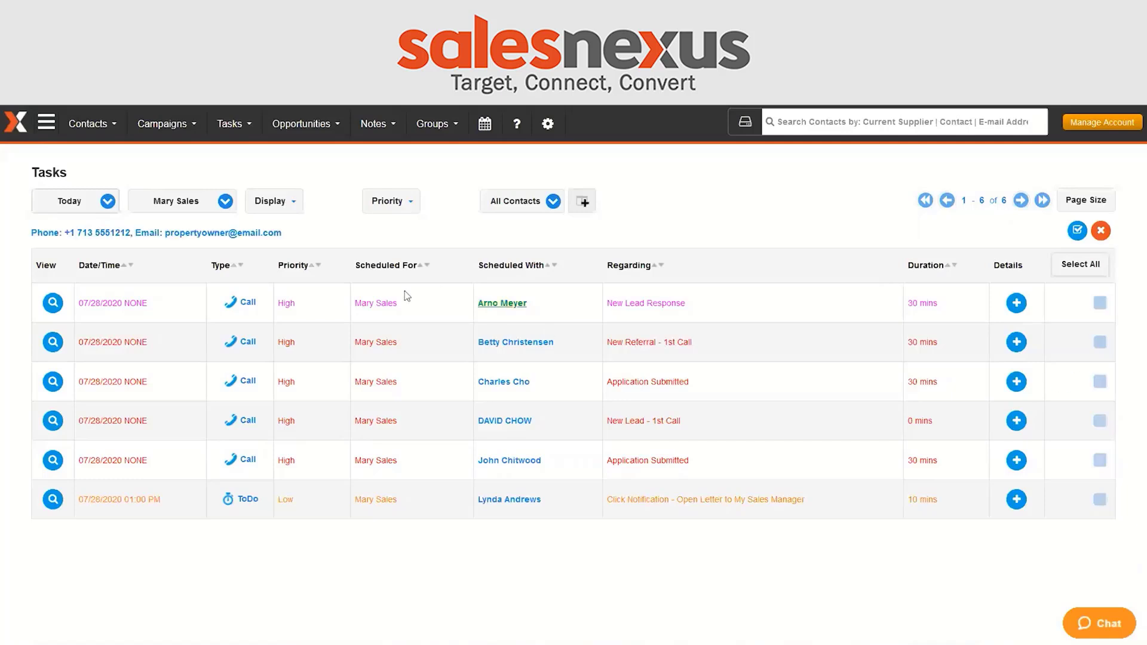
# Open the contact record behind the Click Notification to-do task and set the Industry to Automotive/Aerospace
pyautogui.click(517, 500)
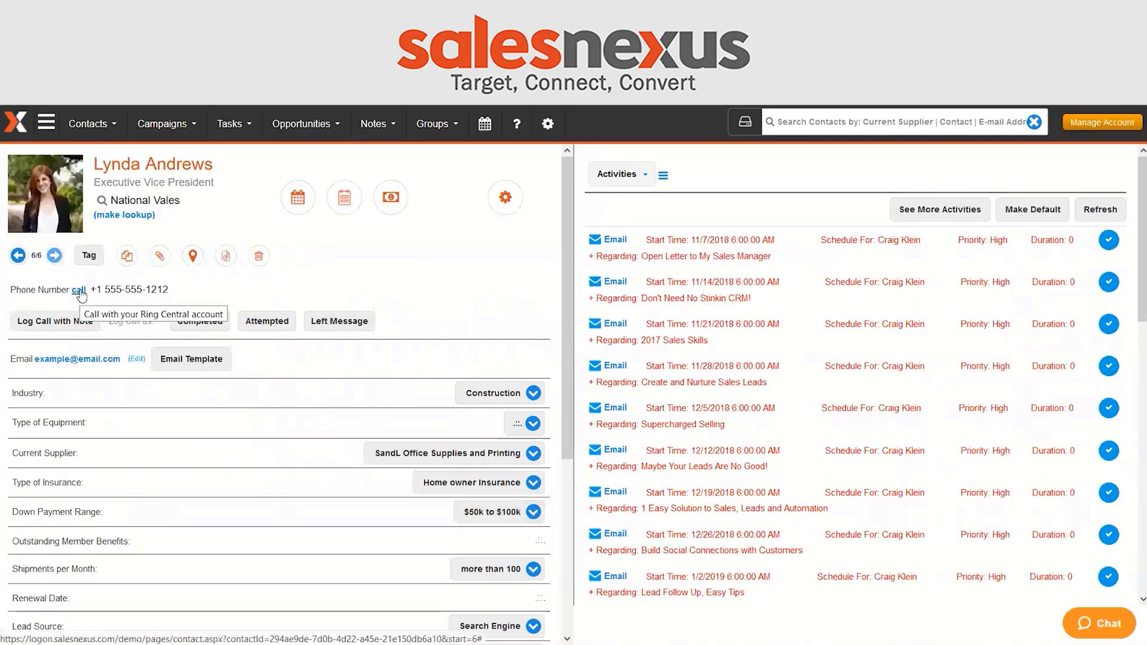
pyautogui.click(489, 393)
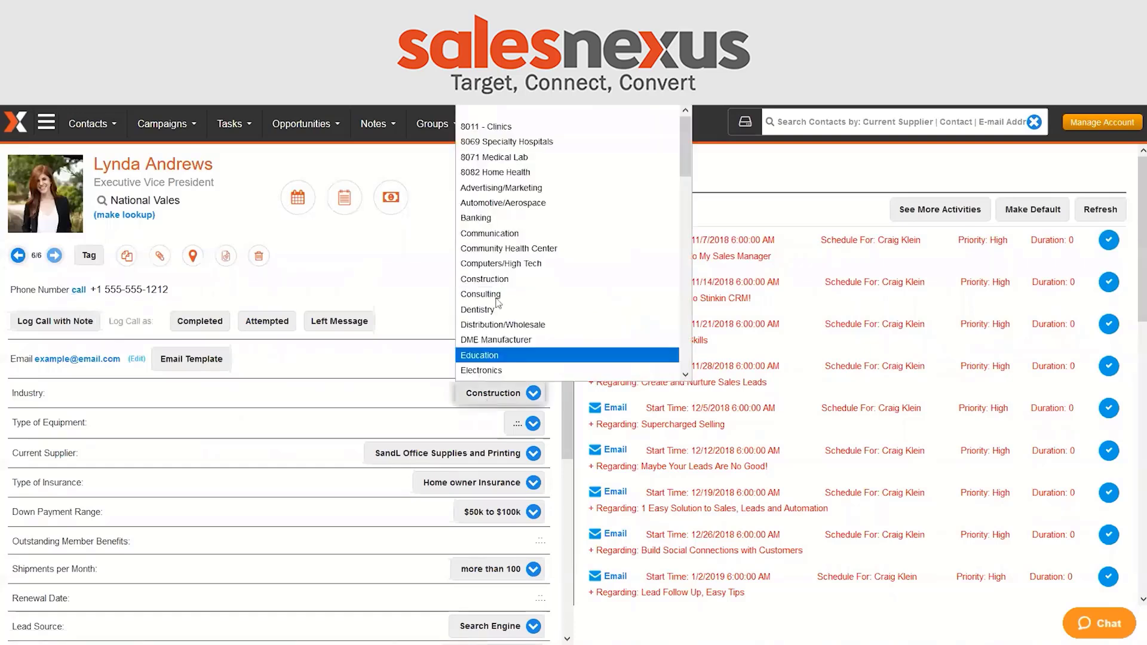
pyautogui.click(501, 200)
# Select Dumpers, Excavators and Forklifts as this contact's Type of Equipment
pyautogui.click(520, 423)
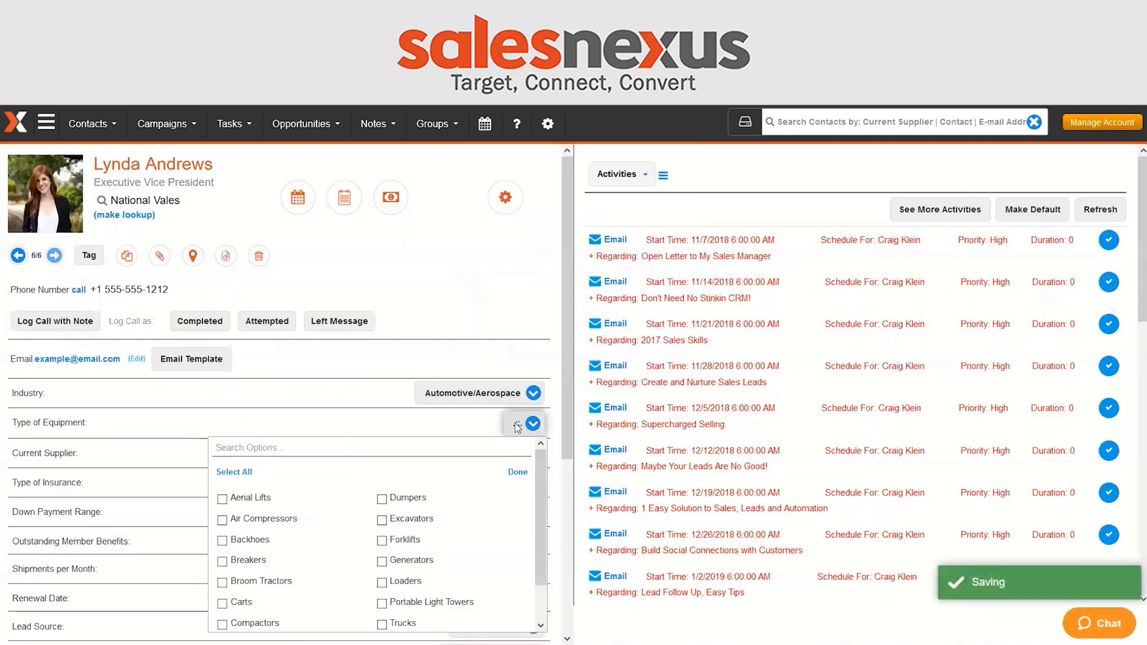
pyautogui.click(395, 499)
pyautogui.click(392, 523)
pyautogui.click(393, 541)
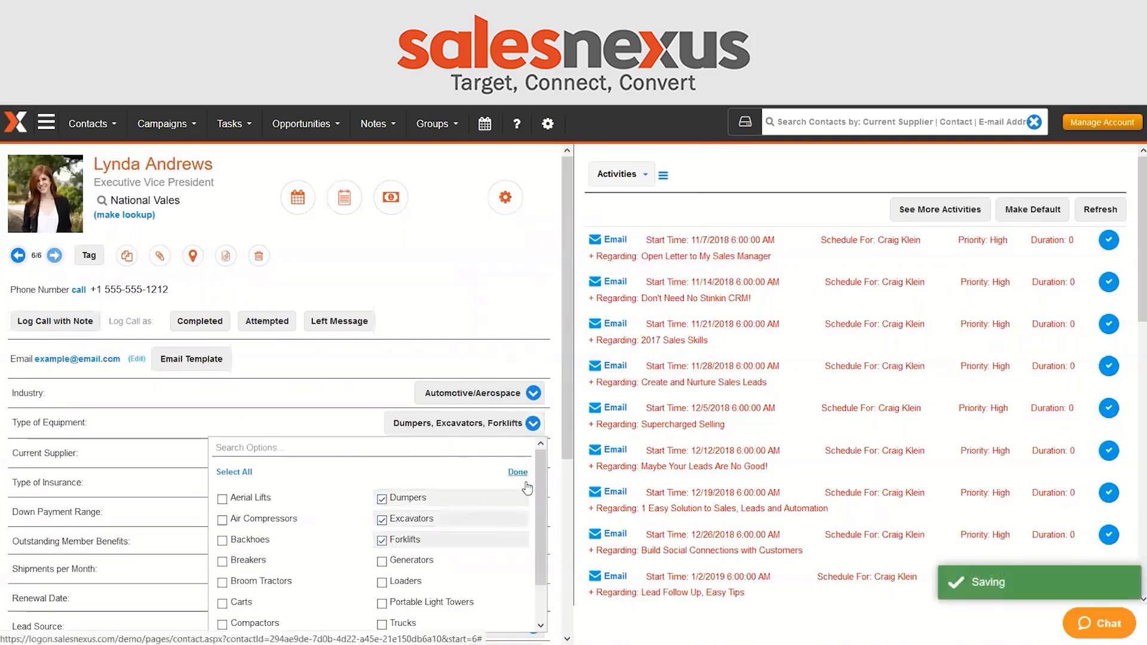
pyautogui.click(505, 309)
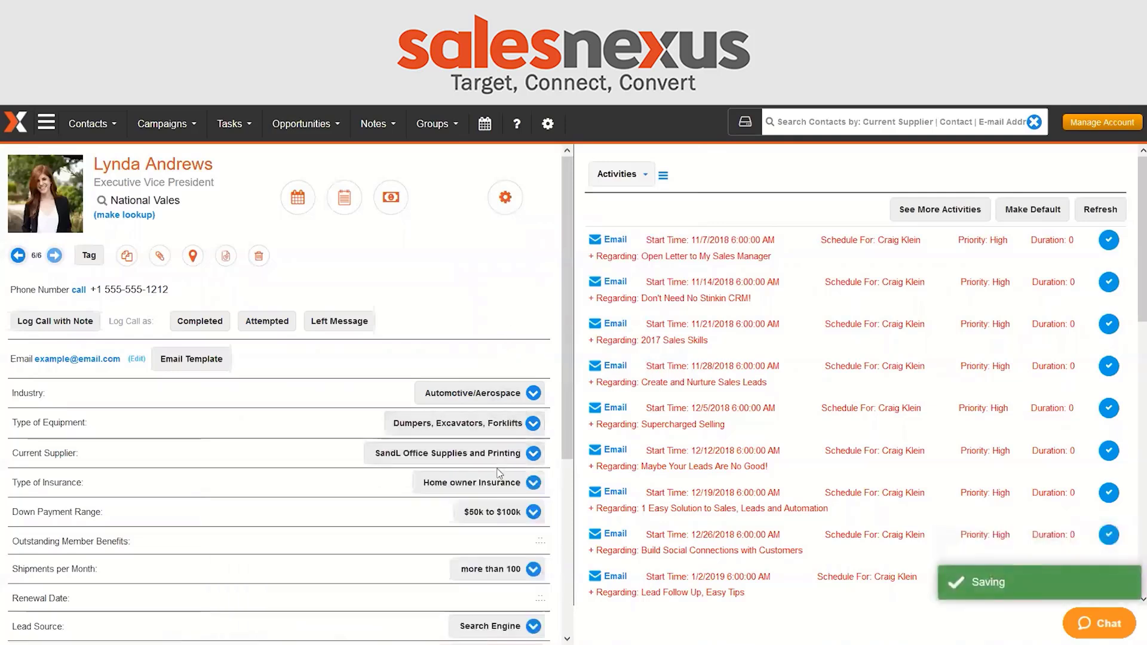
# Set Current Supplier to Ricoh, Type of Insurance to Auto Insurance and Down Payment Range to Less than $50k
pyautogui.click(497, 457)
pyautogui.click(463, 501)
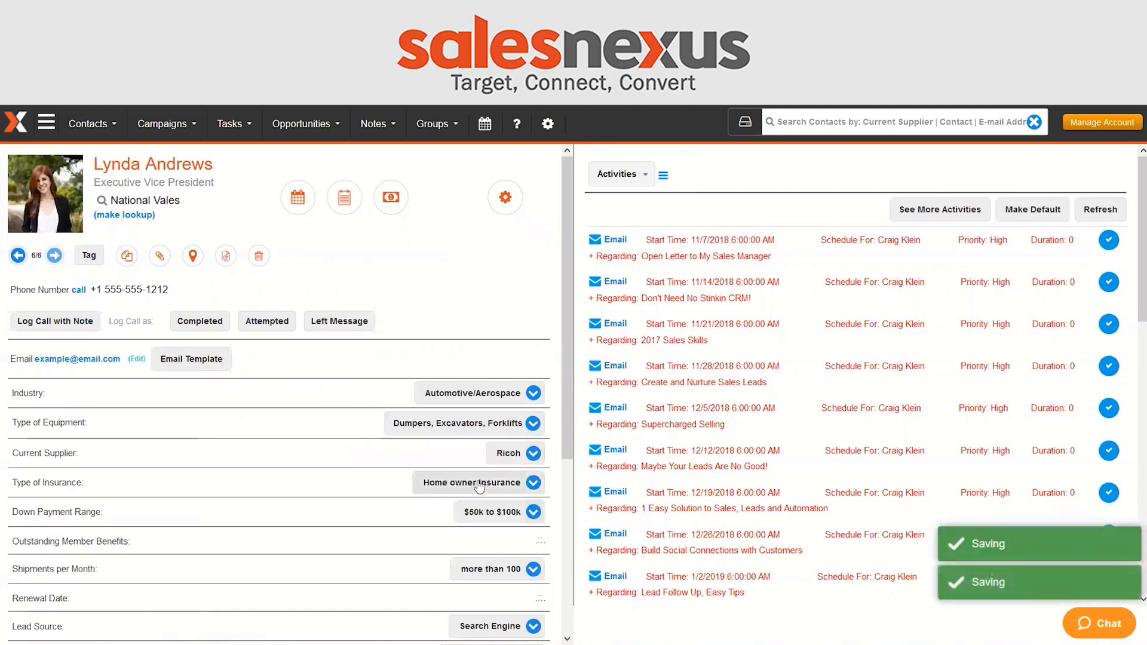
pyautogui.click(472, 483)
pyautogui.click(470, 516)
pyautogui.click(490, 512)
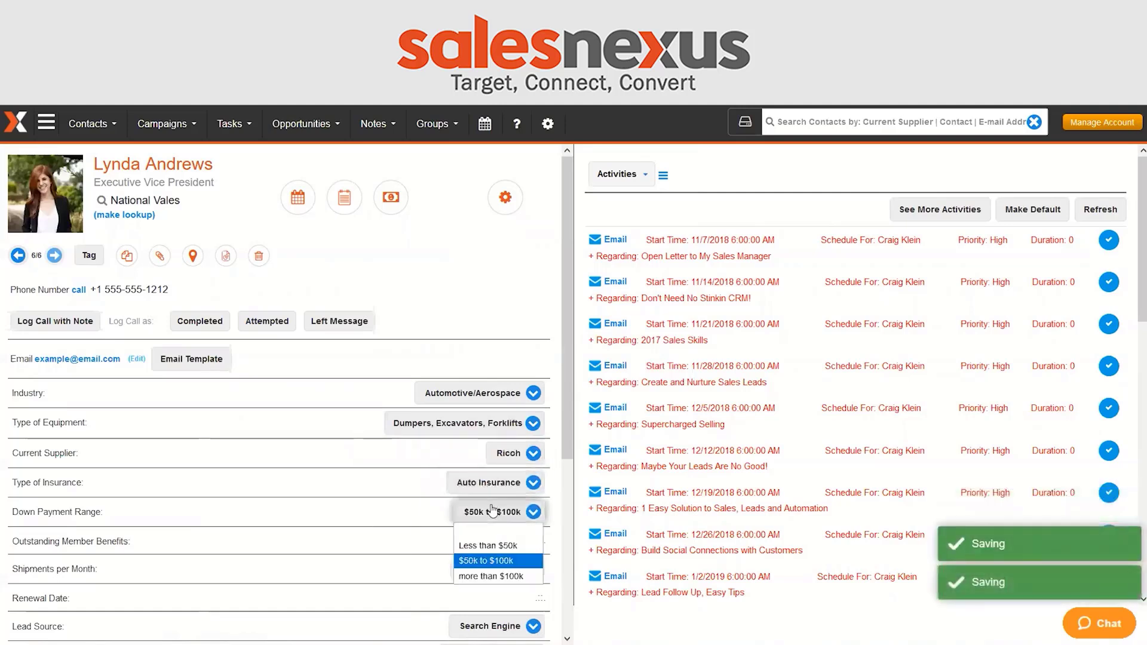
pyautogui.click(487, 532)
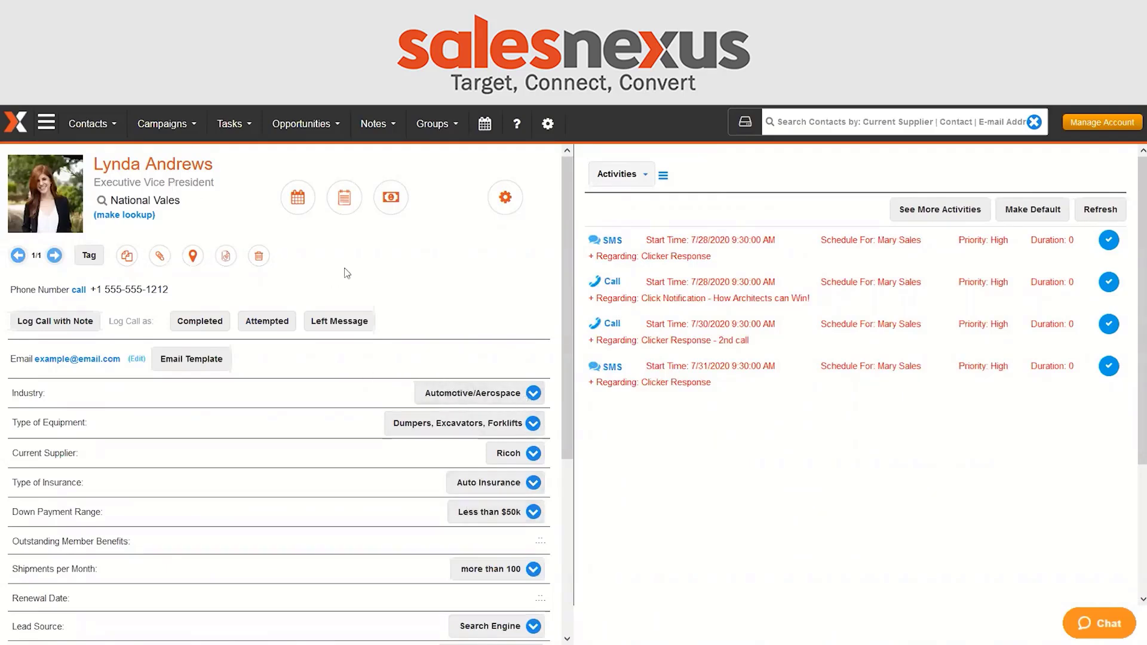
# Create a new email template named Prospect Follow Up from the Bakery Menu design
pyautogui.click(163, 126)
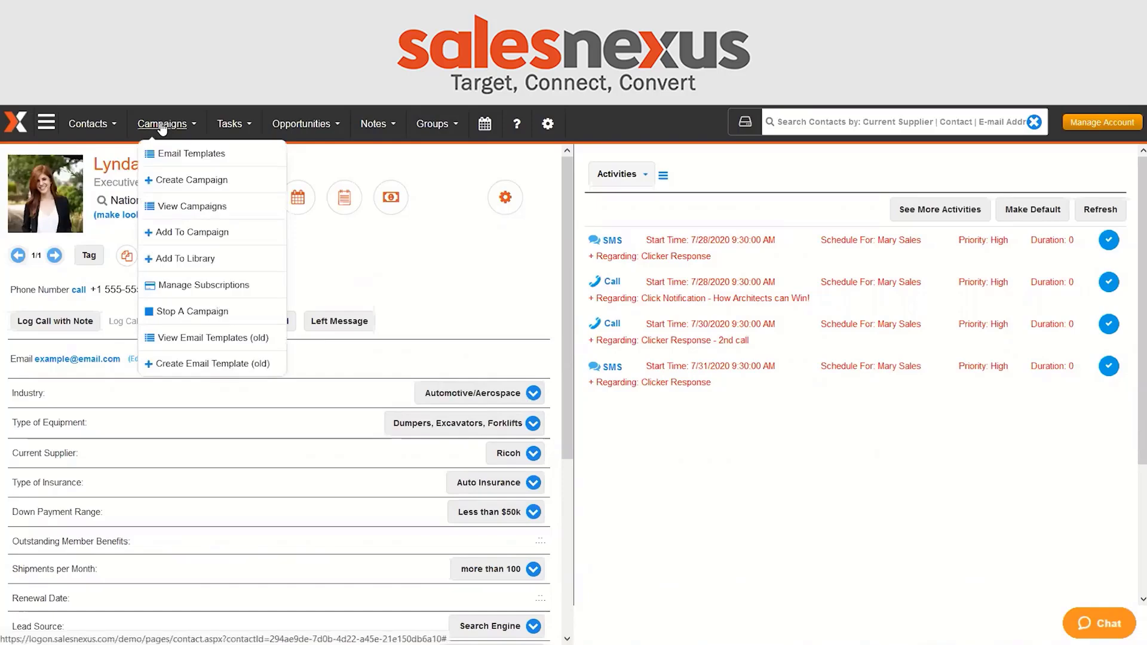
pyautogui.click(173, 154)
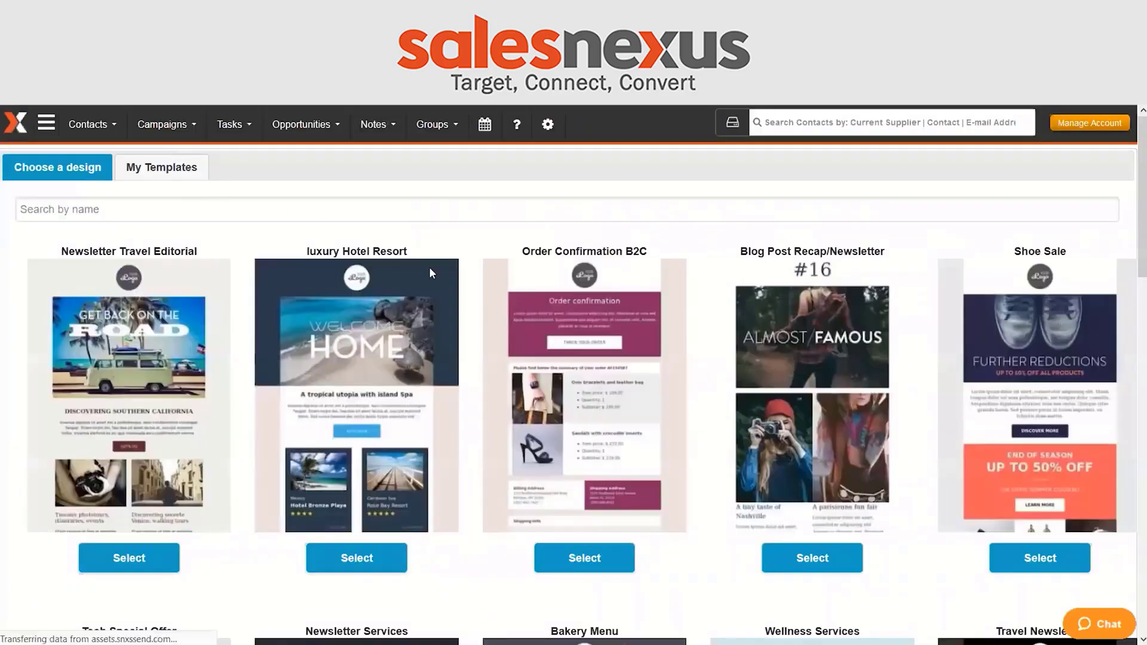
pyautogui.scroll(-4, 557, 307)
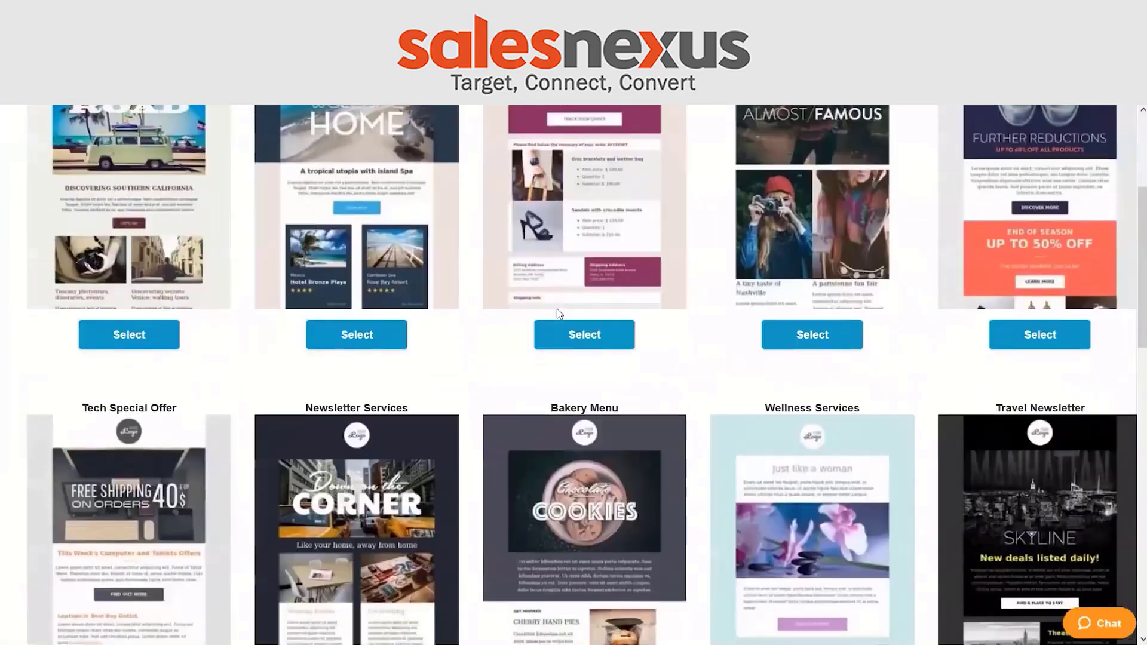
pyautogui.scroll(-5, 556, 308)
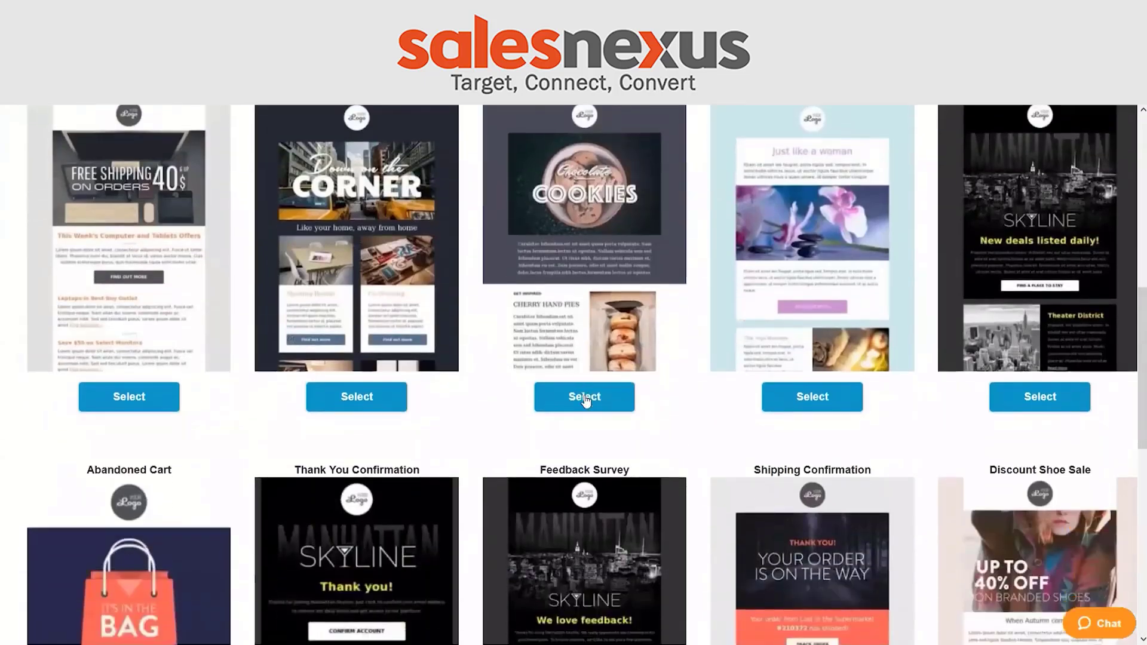
pyautogui.click(584, 397)
pyautogui.click(545, 373)
pyautogui.write('Prospec')
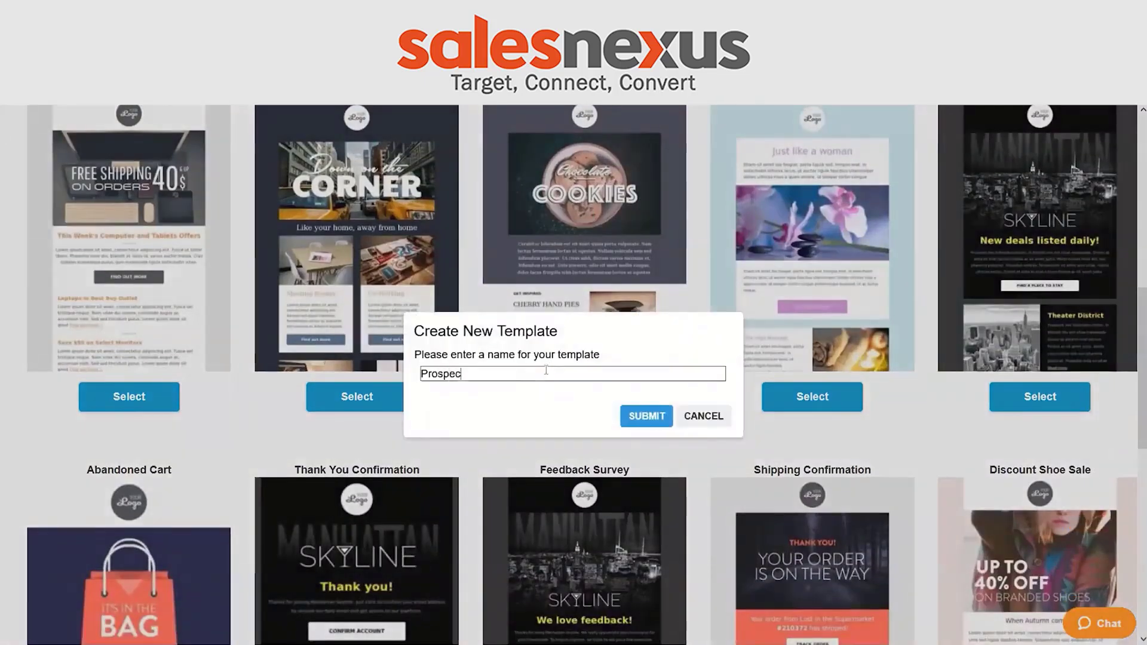
pyautogui.write('t Follow Up')
pyautogui.click(638, 416)
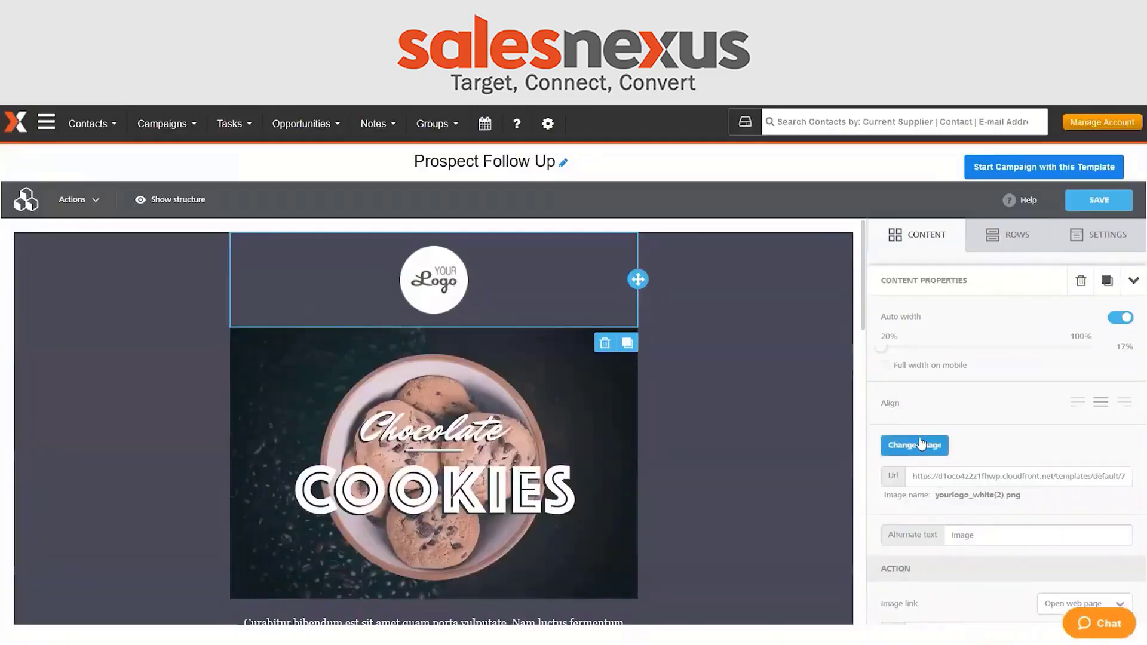
# Replace the template's logo with car lot lady.jpg and delete the placeholder paragraph below the cookies image
pyautogui.click(905, 447)
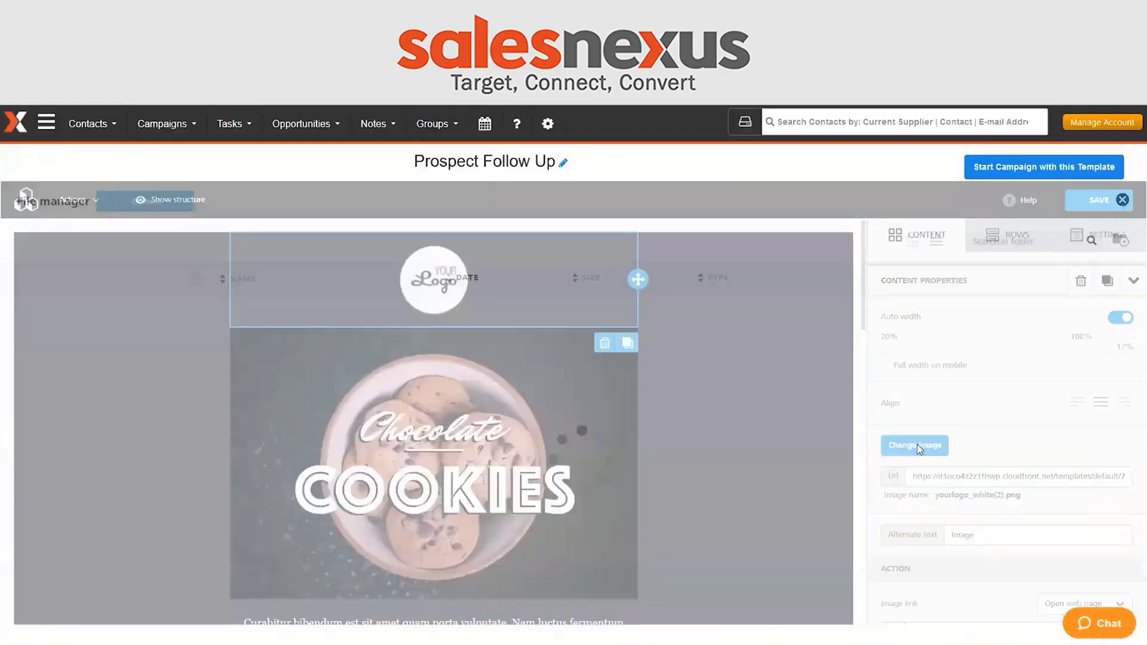
pyautogui.click(391, 422)
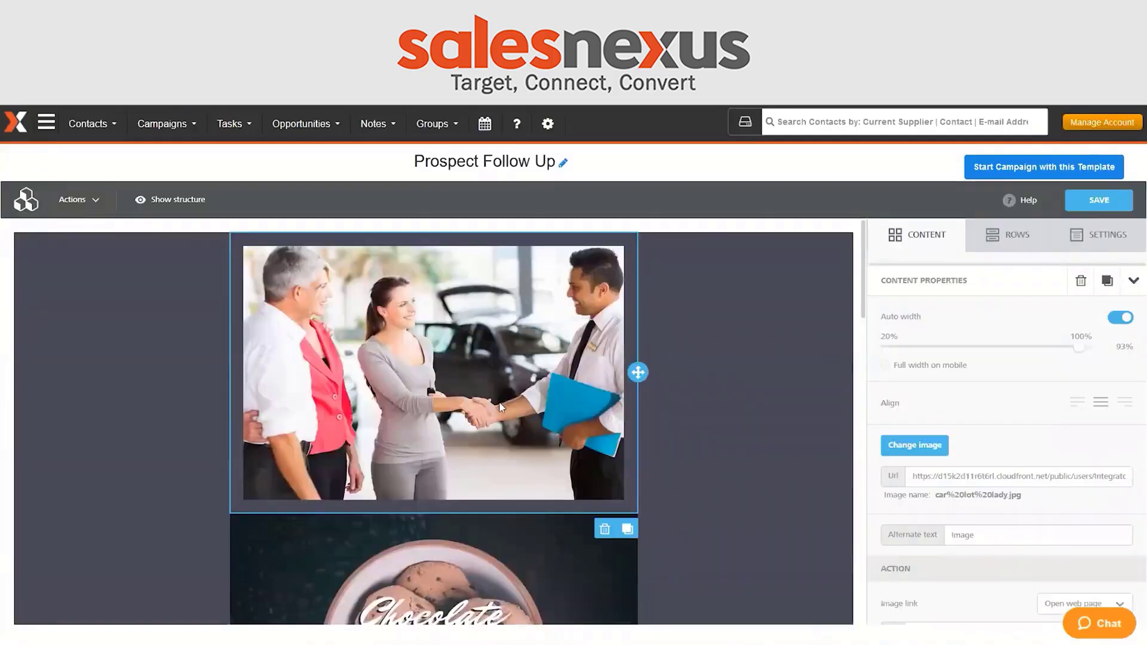
pyautogui.scroll(-5, 697, 426)
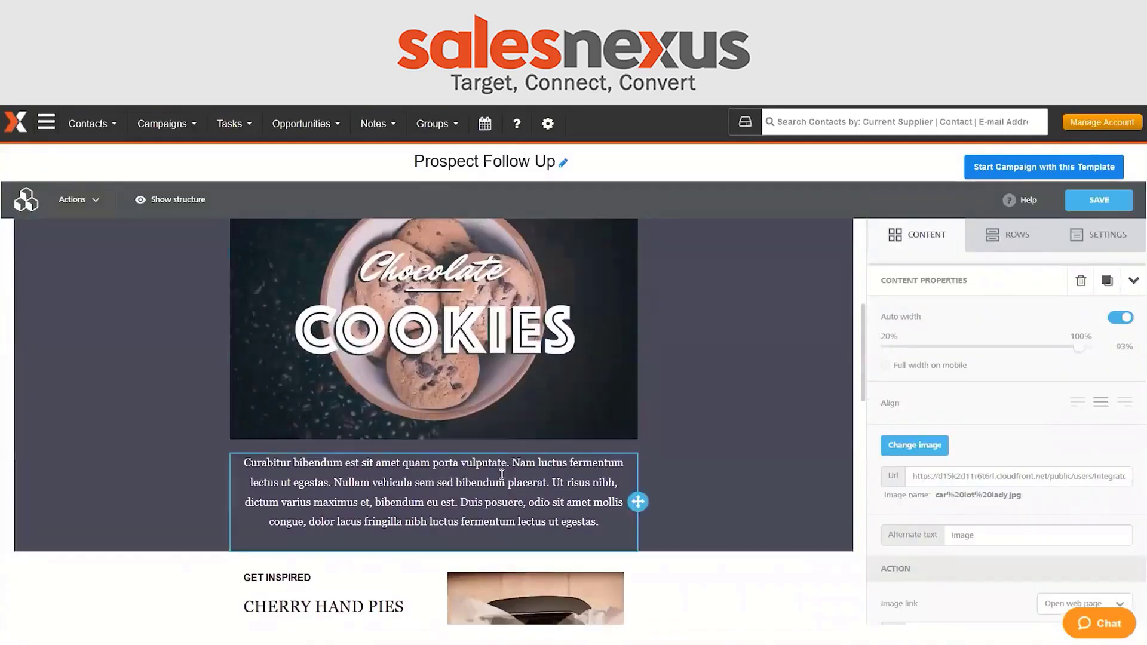
pyautogui.click(583, 518)
pyautogui.moveTo(599, 522); pyautogui.dragTo(236, 472)
pyautogui.press('BackSpace')
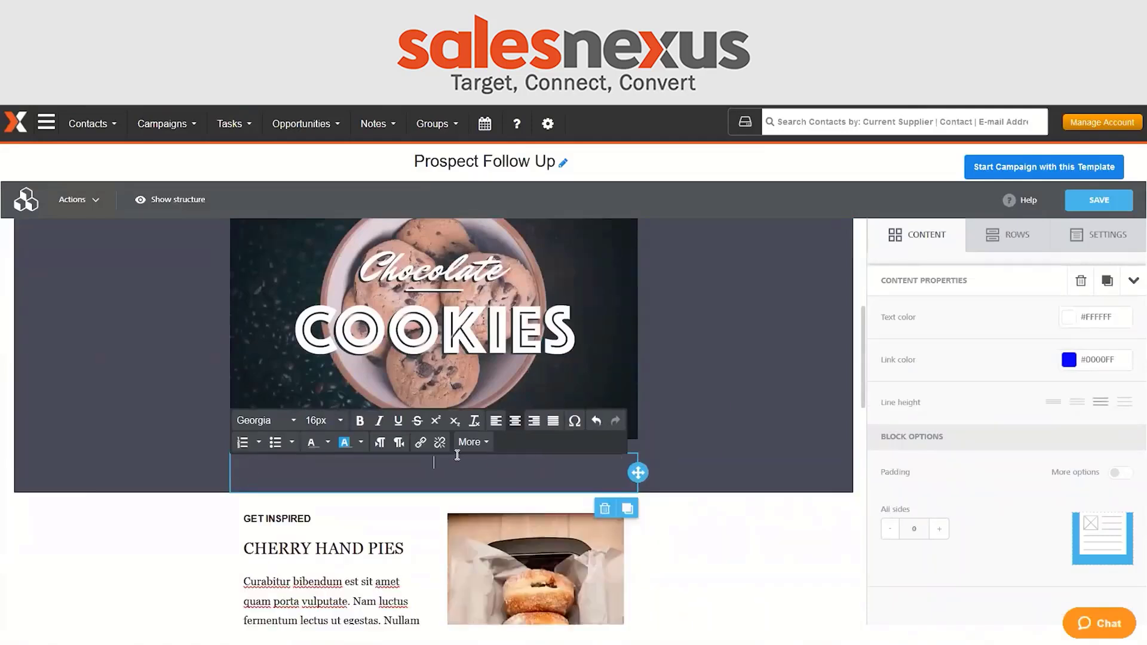
# Insert the contact's First Name merge field with a comma, and add the line "Thanks for your interest in" below it
pyautogui.click(472, 443)
pyautogui.click(487, 467)
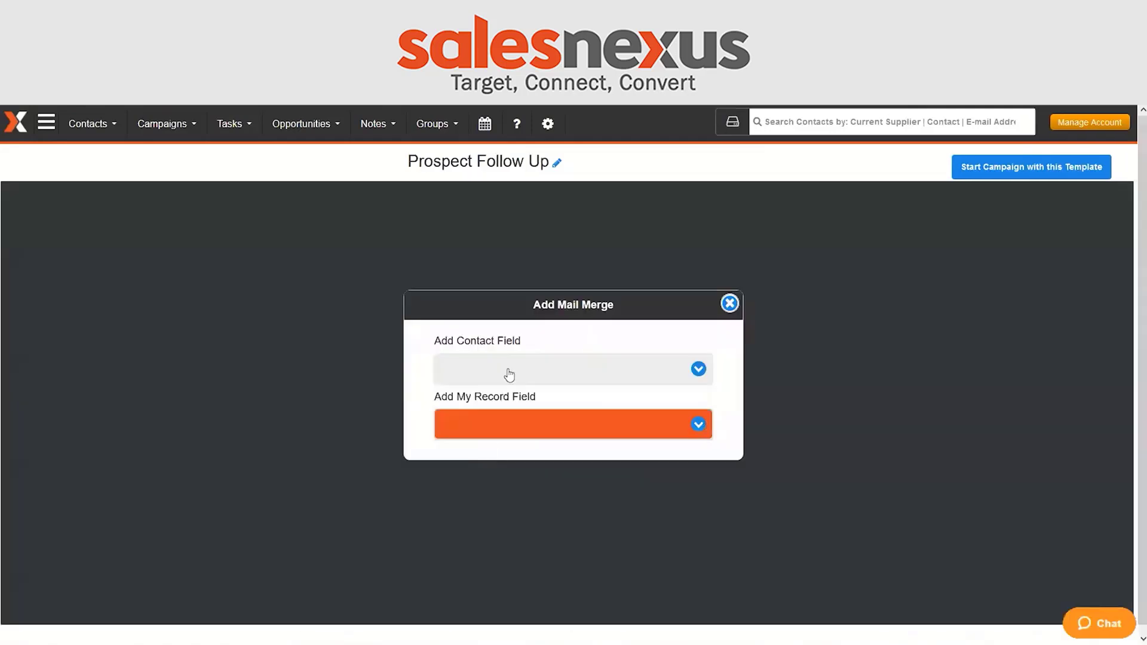
pyautogui.click(507, 376)
pyautogui.scroll(-10, 508, 465)
pyautogui.scroll(-3, 508, 465)
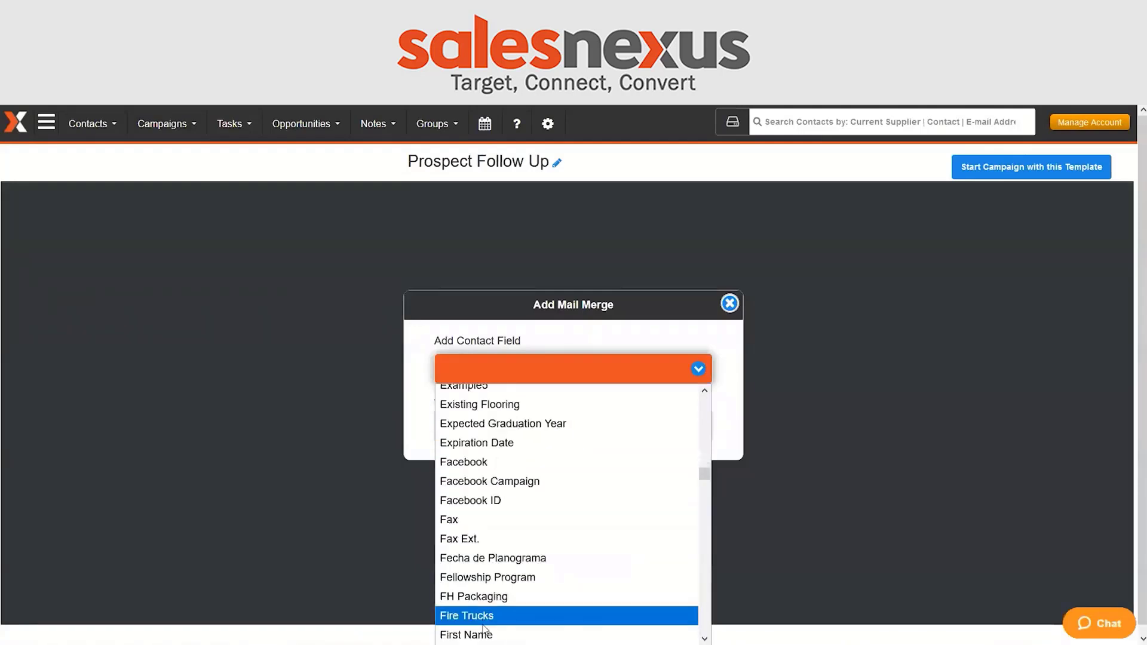
pyautogui.click(512, 630)
pyautogui.write(',')
pyautogui.press('Return')
pyautogui.write('Thanks for your interest in')
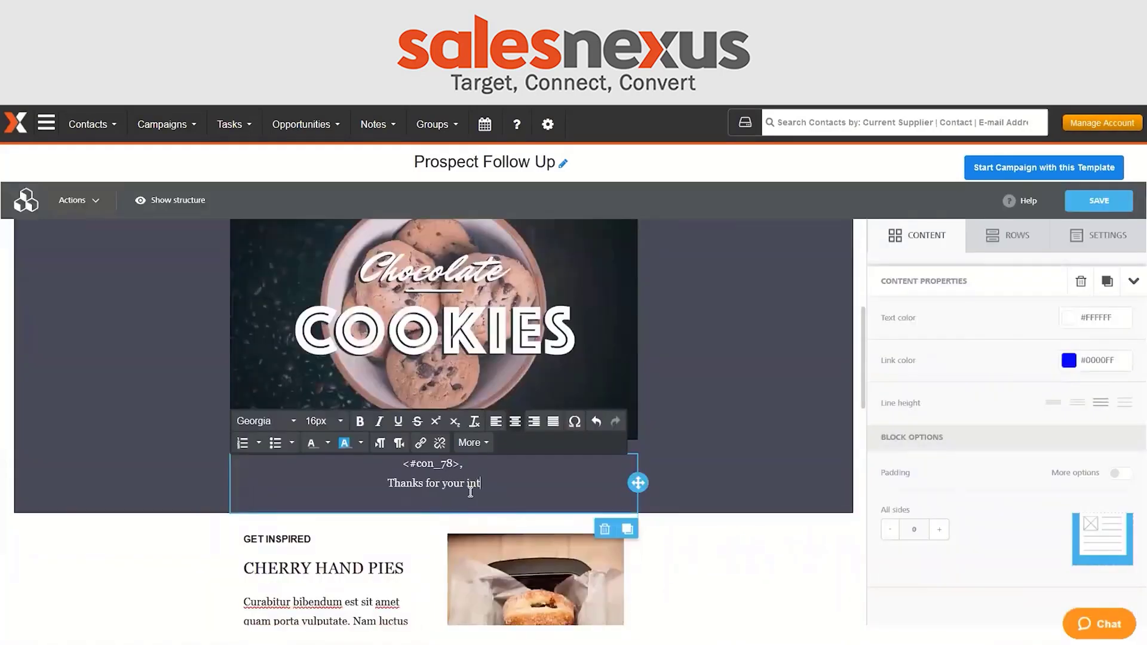
# End the line with the Company merge field from My Record and save the template
pyautogui.click(469, 443)
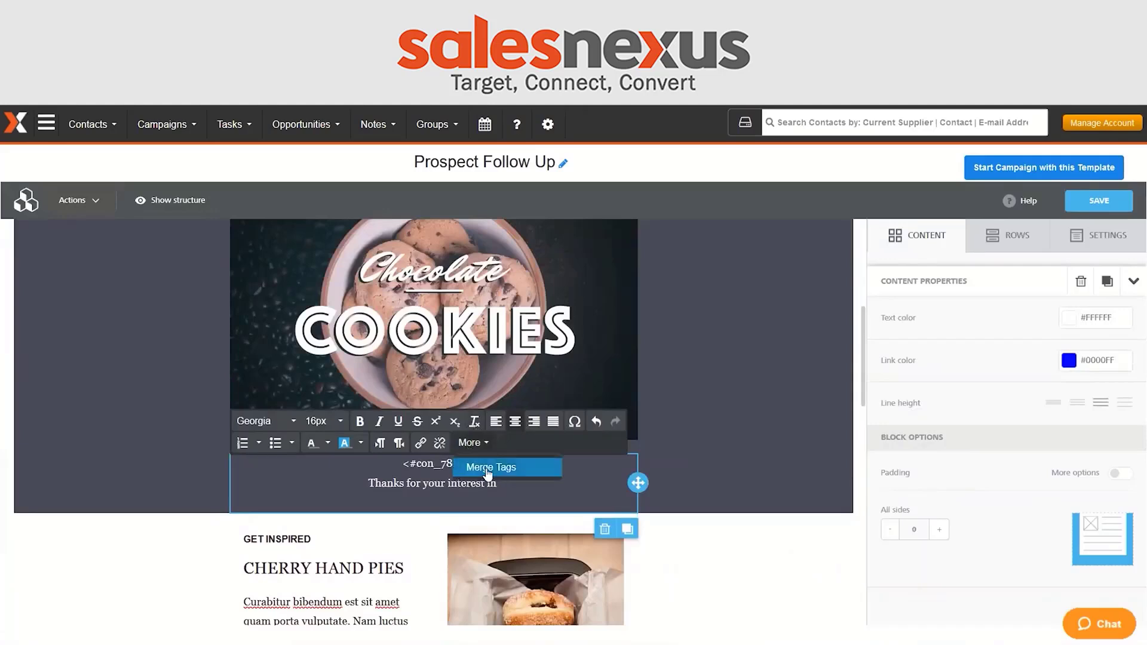
pyautogui.click(478, 465)
pyautogui.click(551, 424)
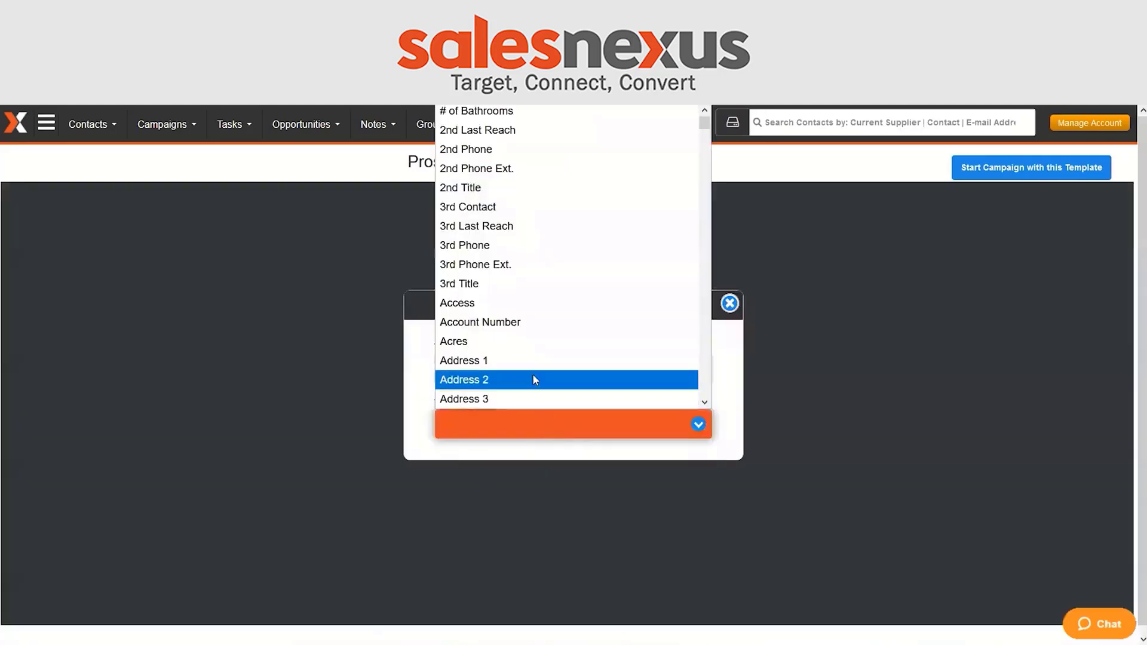
pyautogui.scroll(-5, 532, 374)
pyautogui.scroll(-12, 533, 375)
pyautogui.scroll(3, 533, 375)
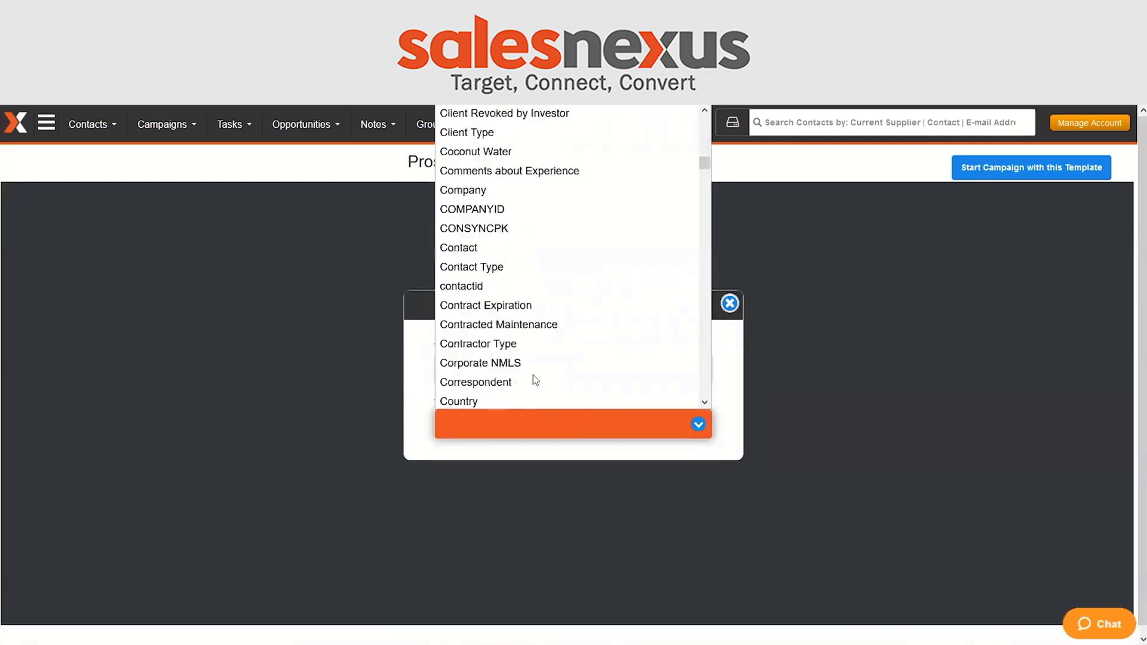
pyautogui.click(472, 190)
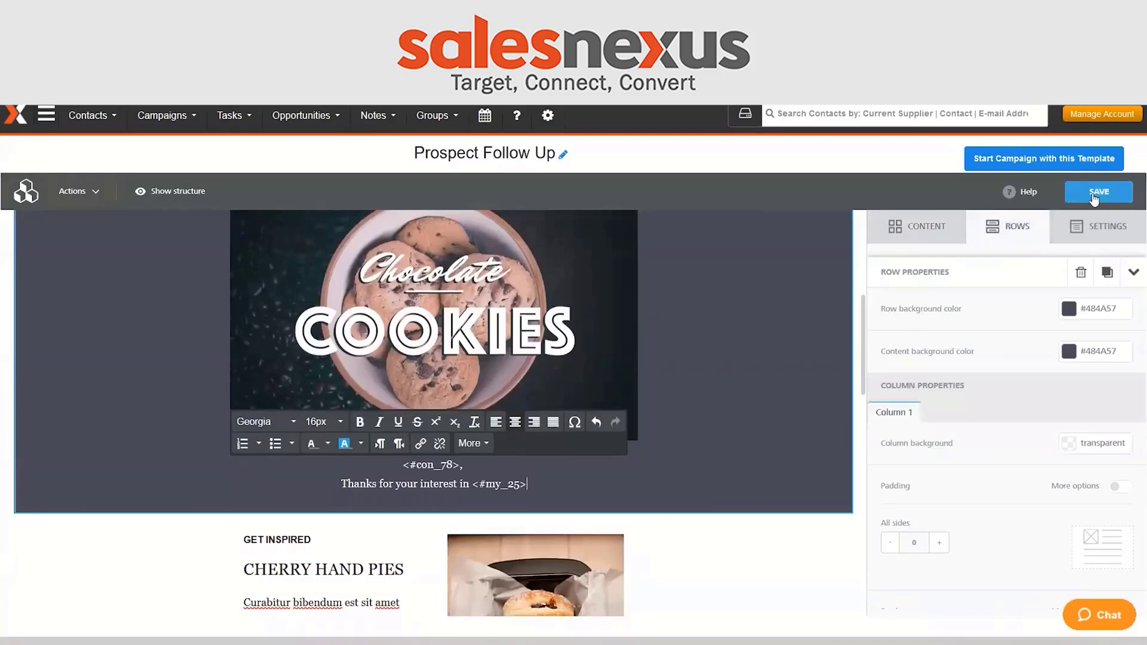
pyautogui.click(1094, 195)
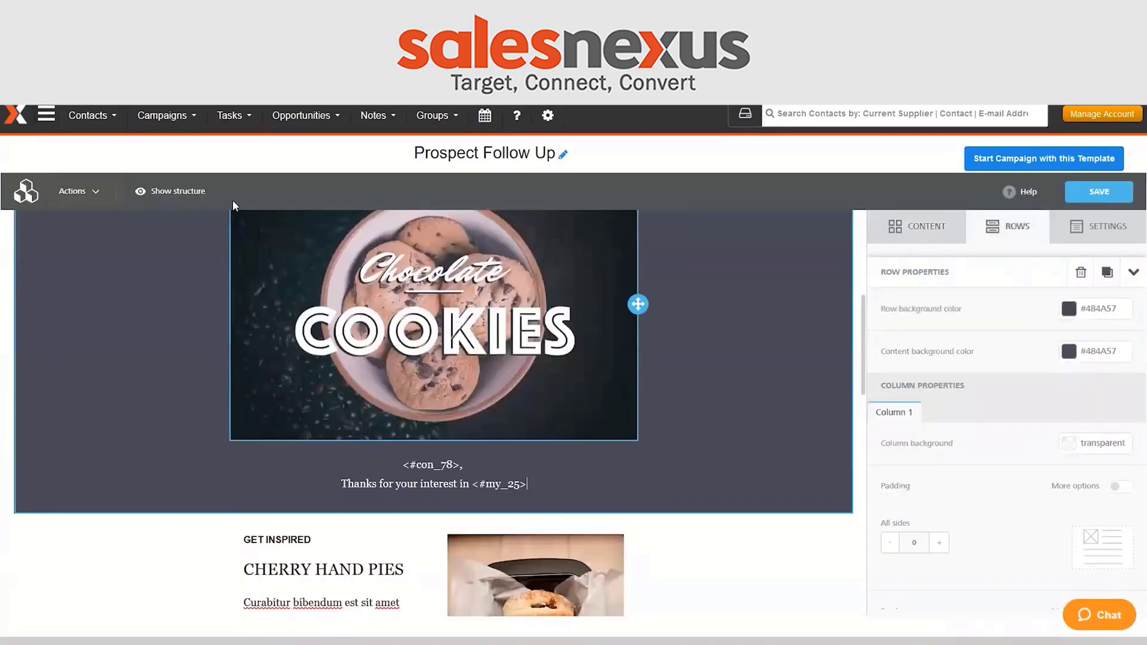
# Start a new campaign and name it Prospect Follow Up
pyautogui.moveTo(164, 115)
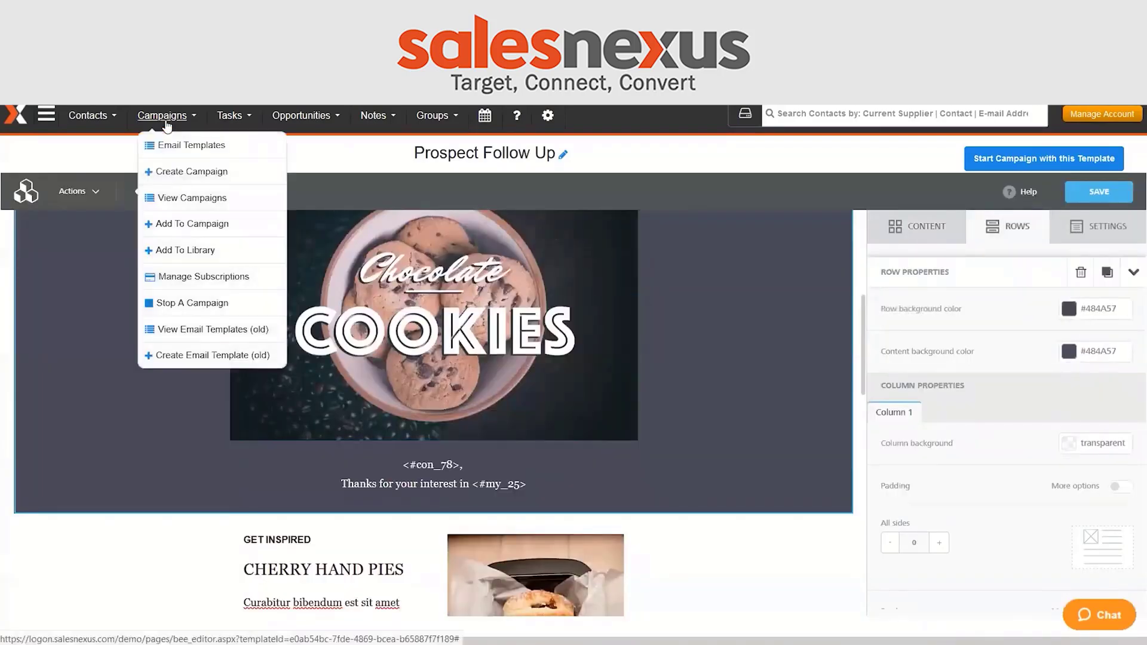
pyautogui.click(162, 174)
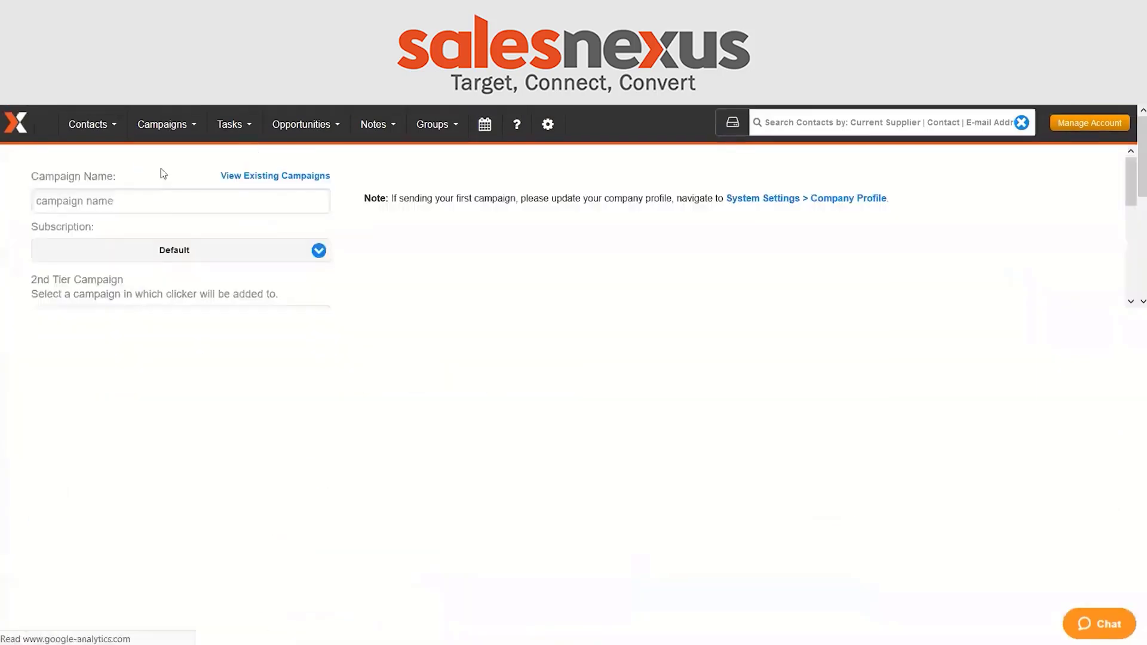
pyautogui.click(156, 199)
pyautogui.write('Prospect Foll')
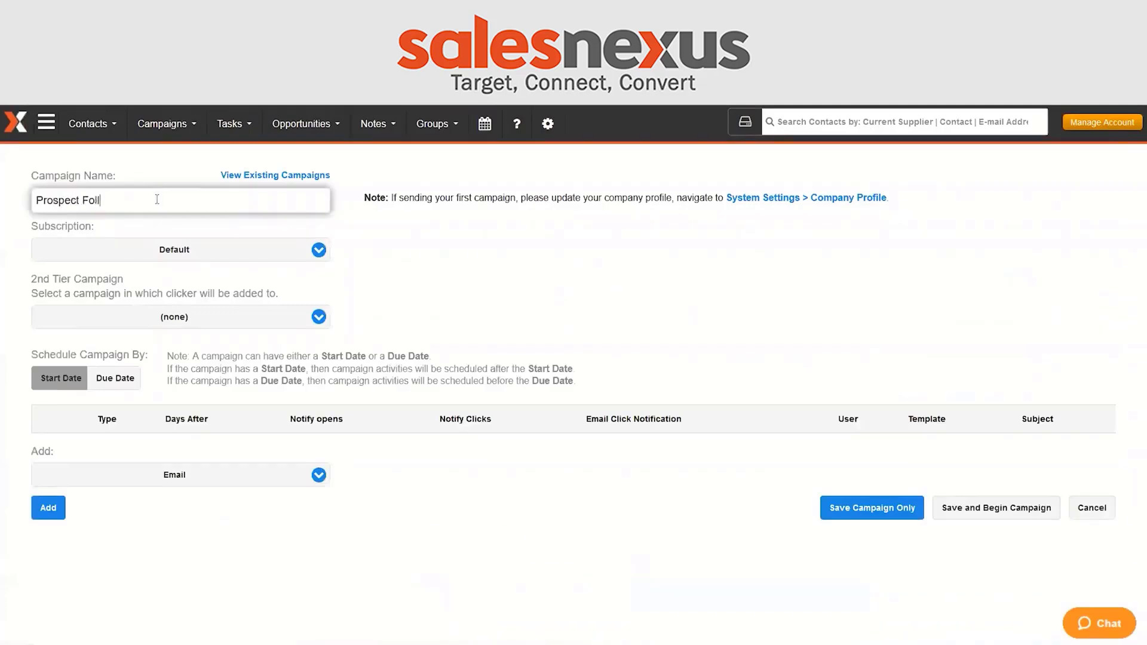
pyautogui.write('ow Up')
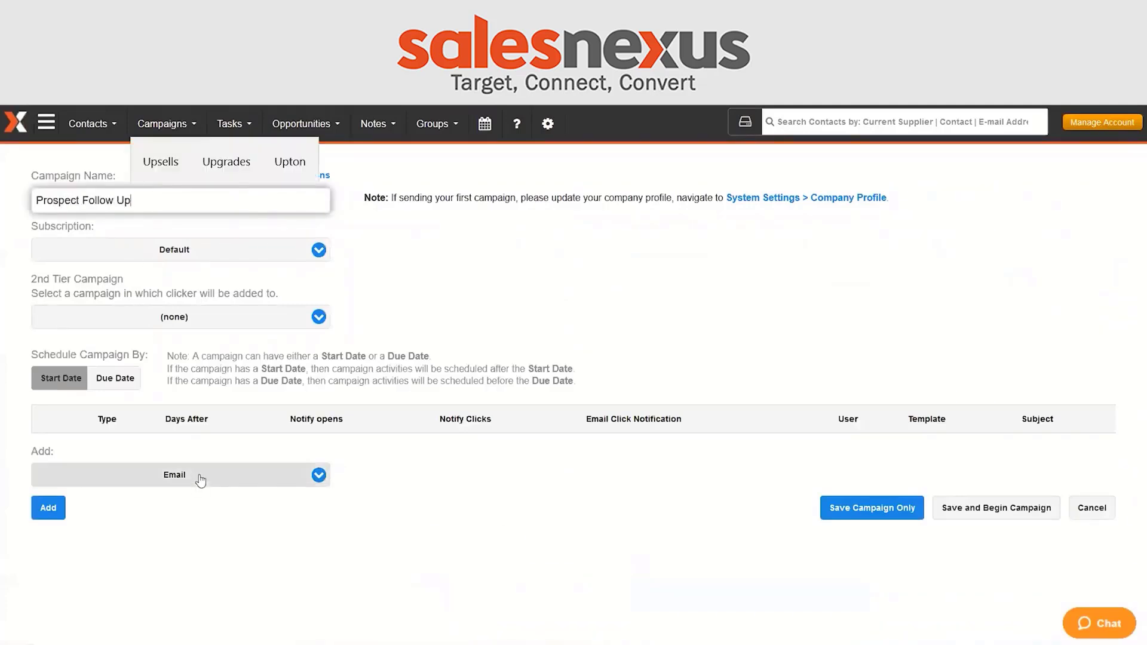
# Add an email to the campaign with subject "Thanks for your Interest!" and the New Prospect Follow Up template
pyautogui.click(48, 508)
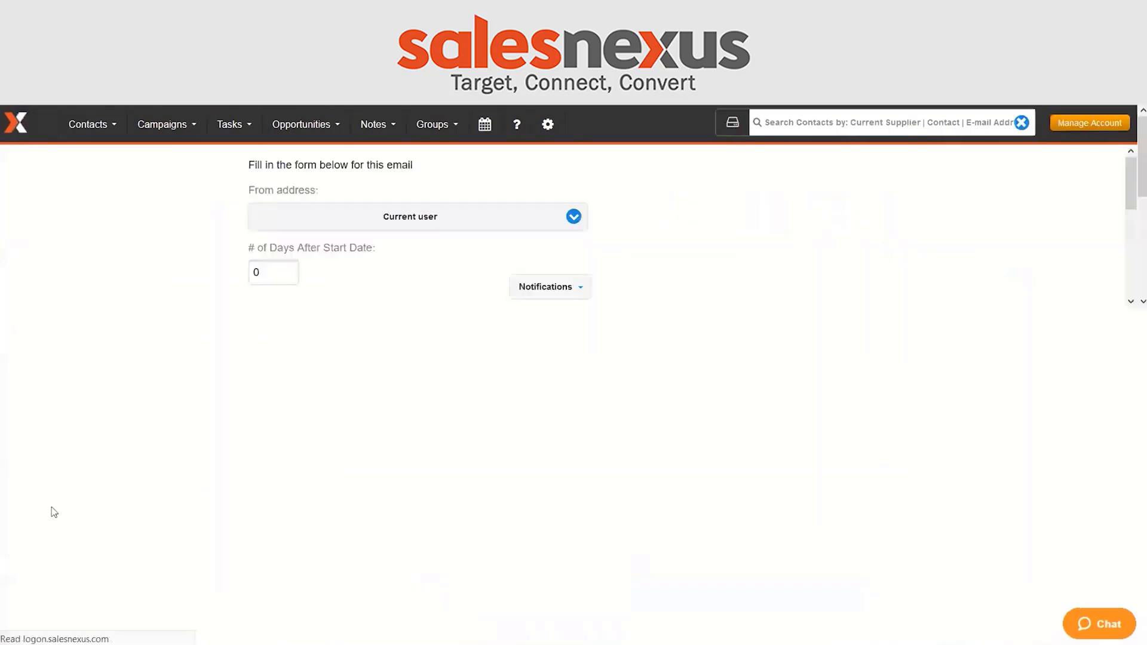
pyautogui.click(353, 380)
pyautogui.write('Thanks for your Interest!')
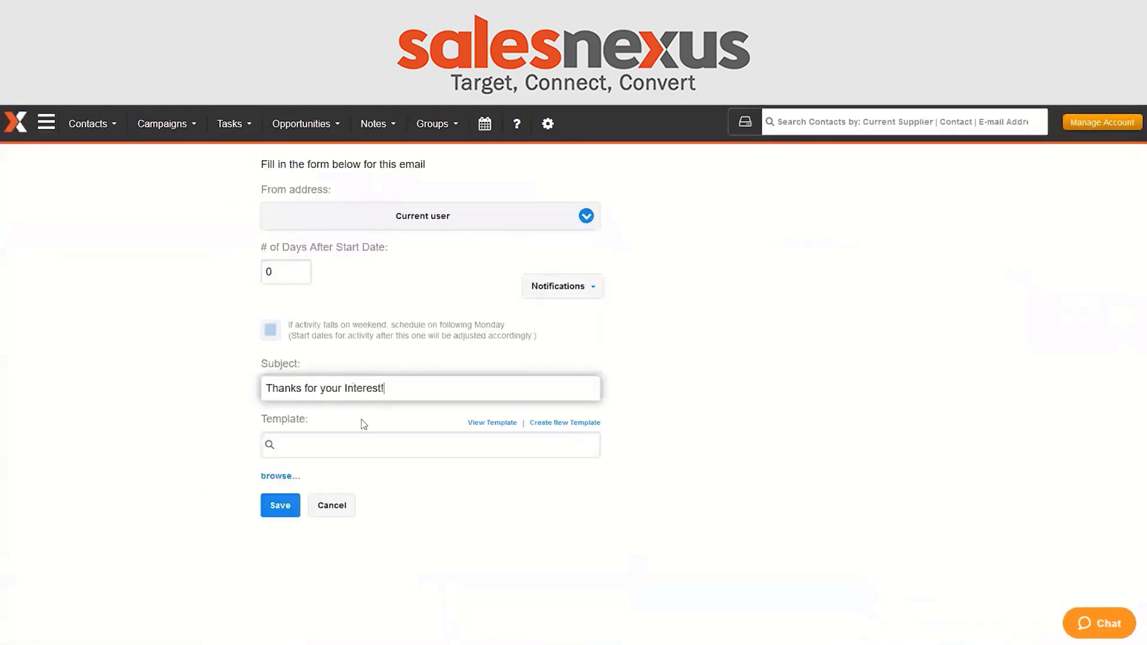
pyautogui.click(367, 448)
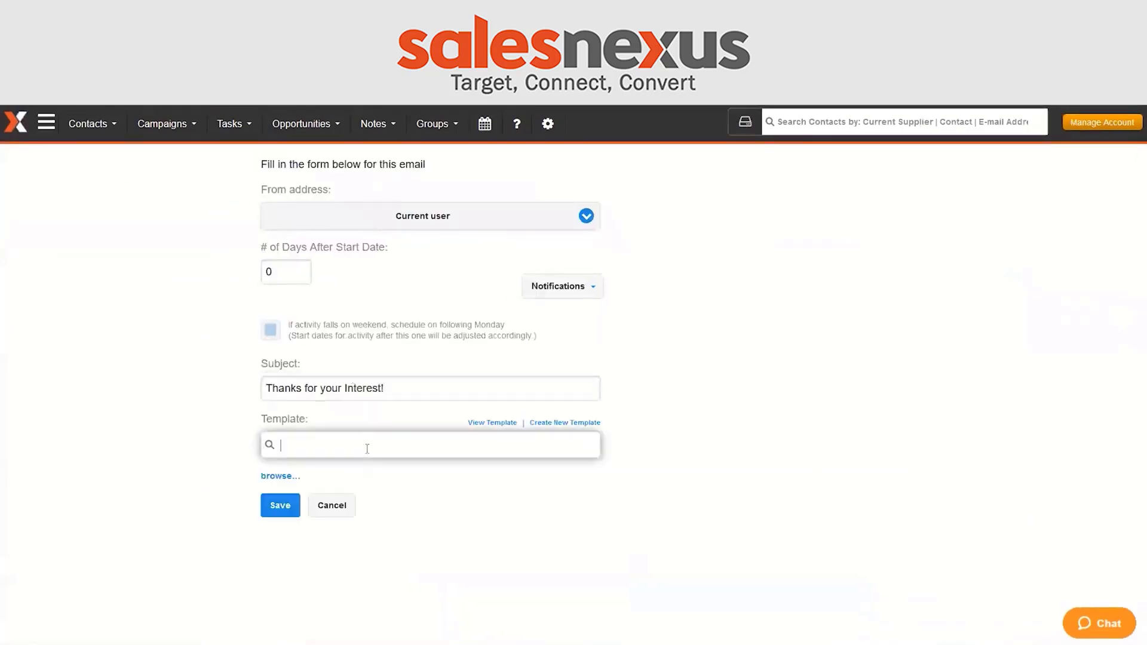
pyautogui.write('prospect')
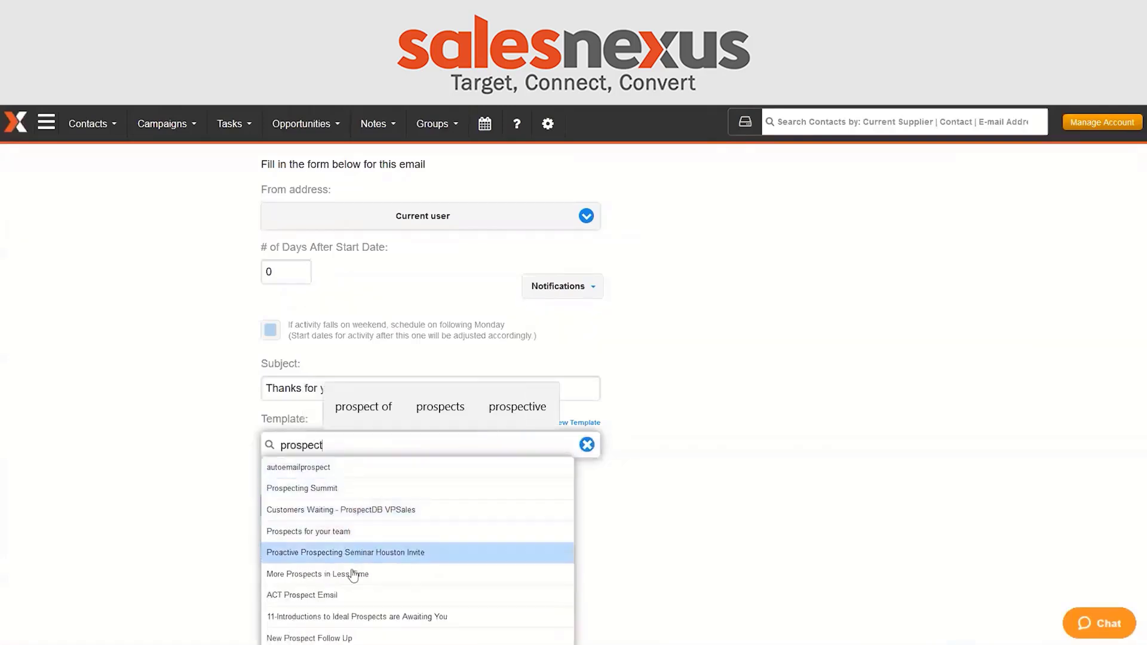
pyautogui.click(353, 638)
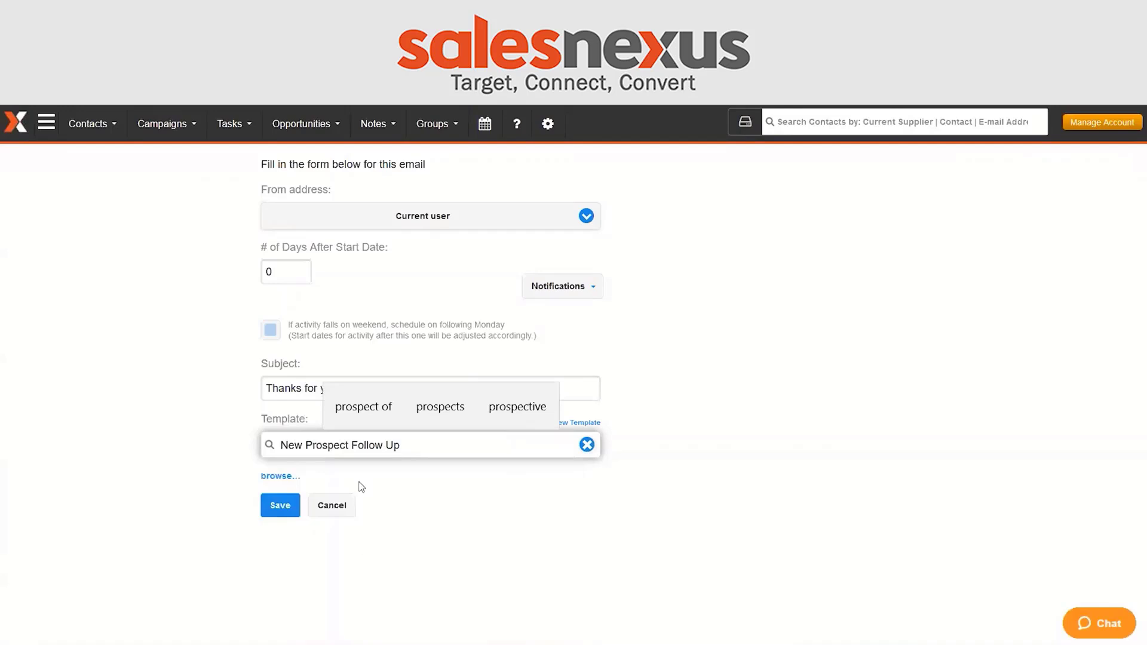
pyautogui.click(292, 506)
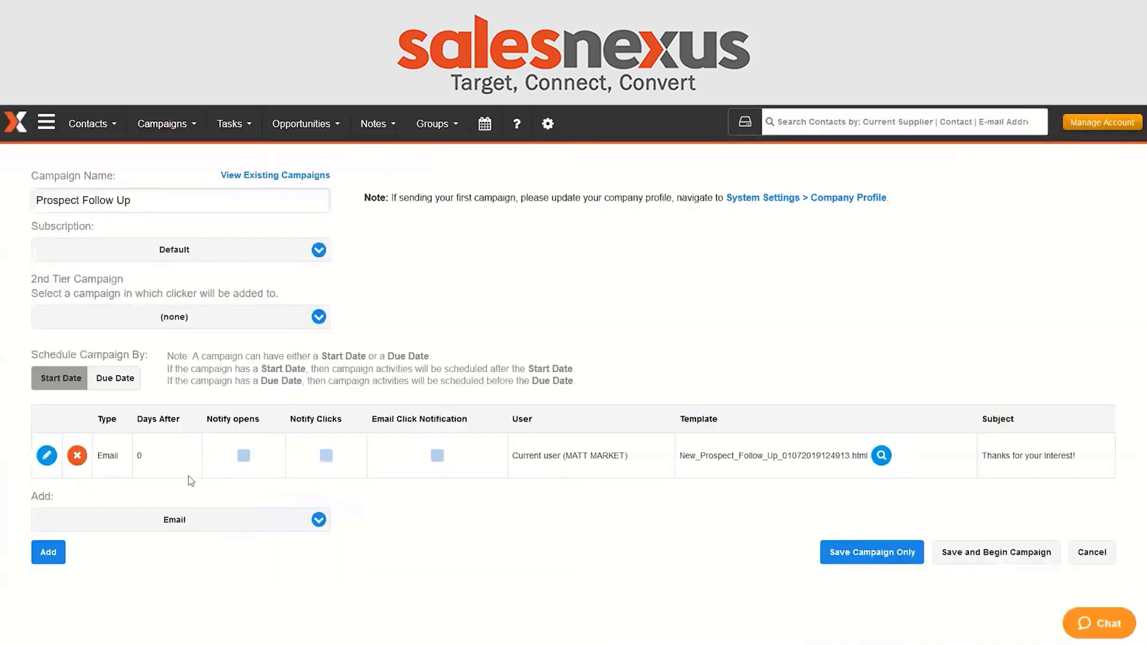
# Start an SMS activity for the campaign and reuse the existing Clicker Response message template
pyautogui.click(275, 532)
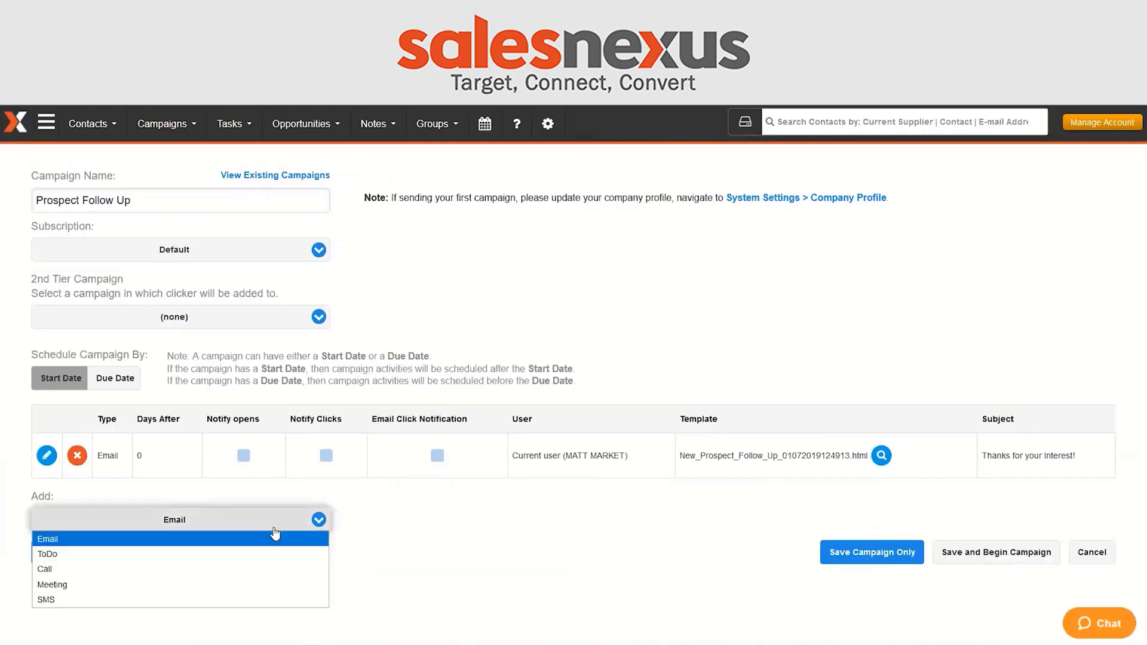
pyautogui.click(94, 601)
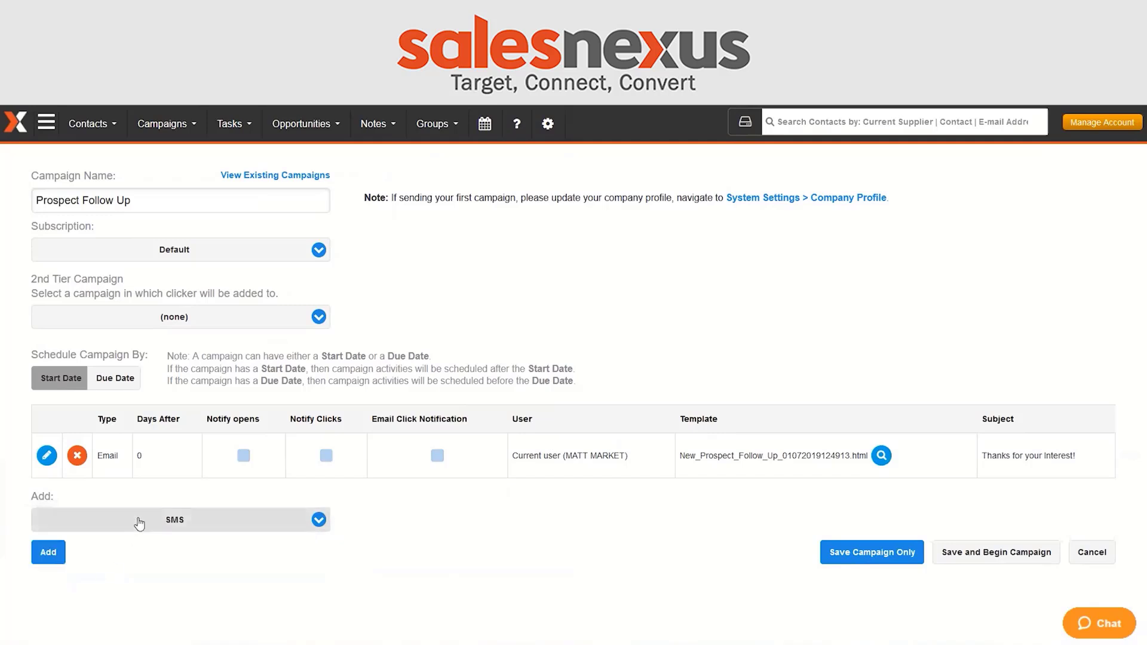
pyautogui.click(49, 553)
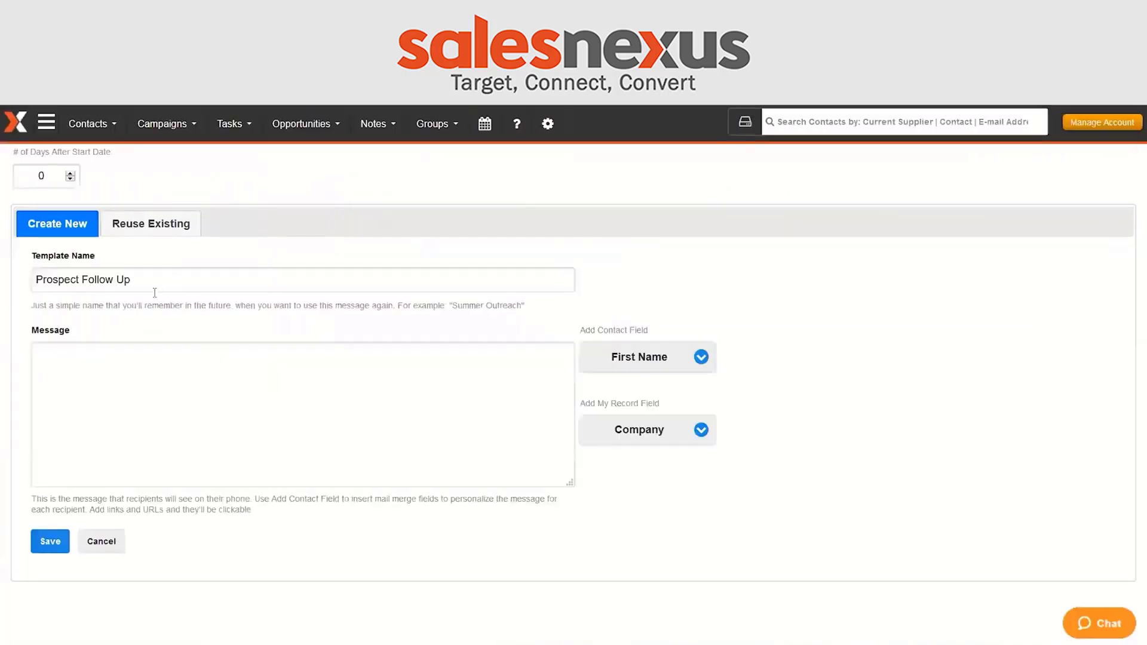
pyautogui.click(133, 377)
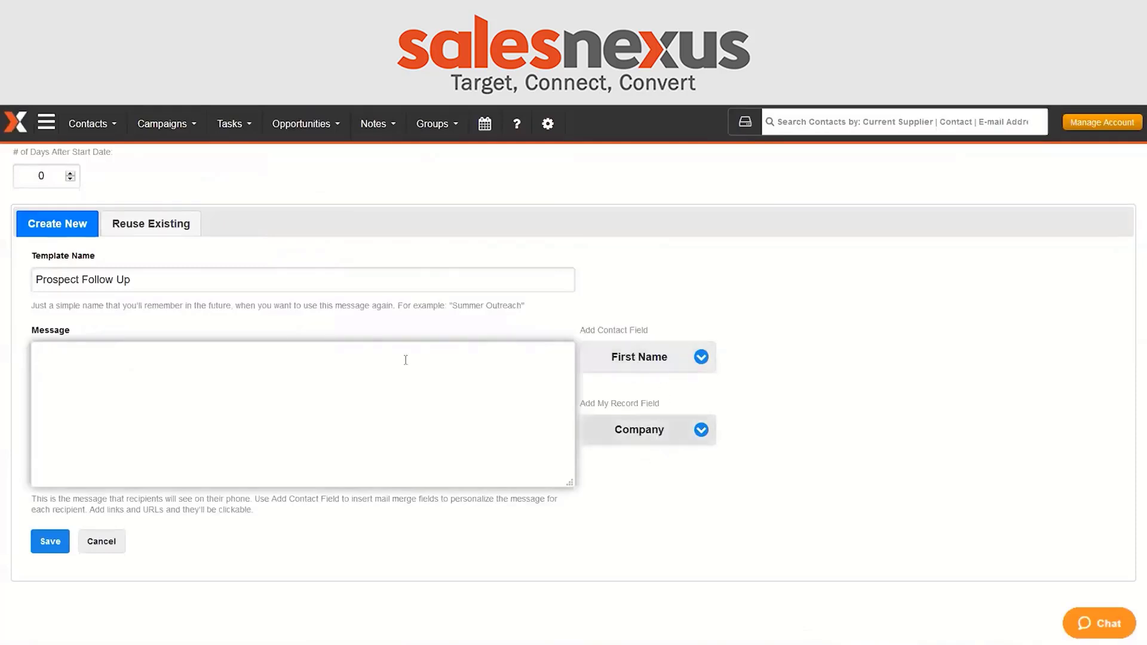
pyautogui.click(141, 230)
pyautogui.click(136, 281)
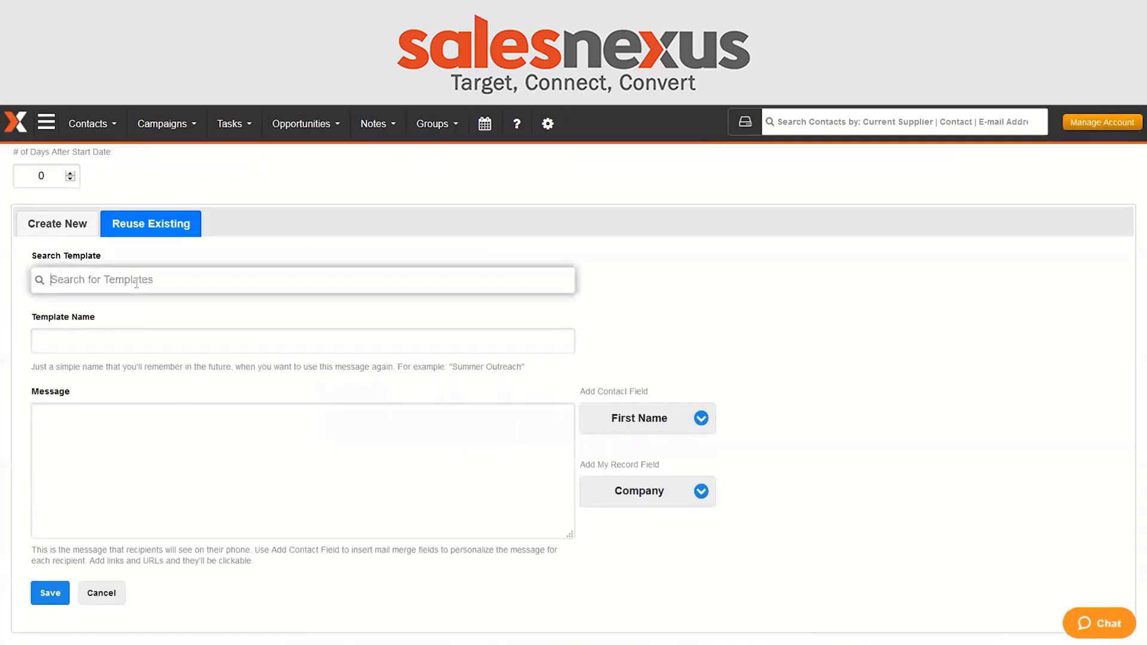
pyautogui.write('click')
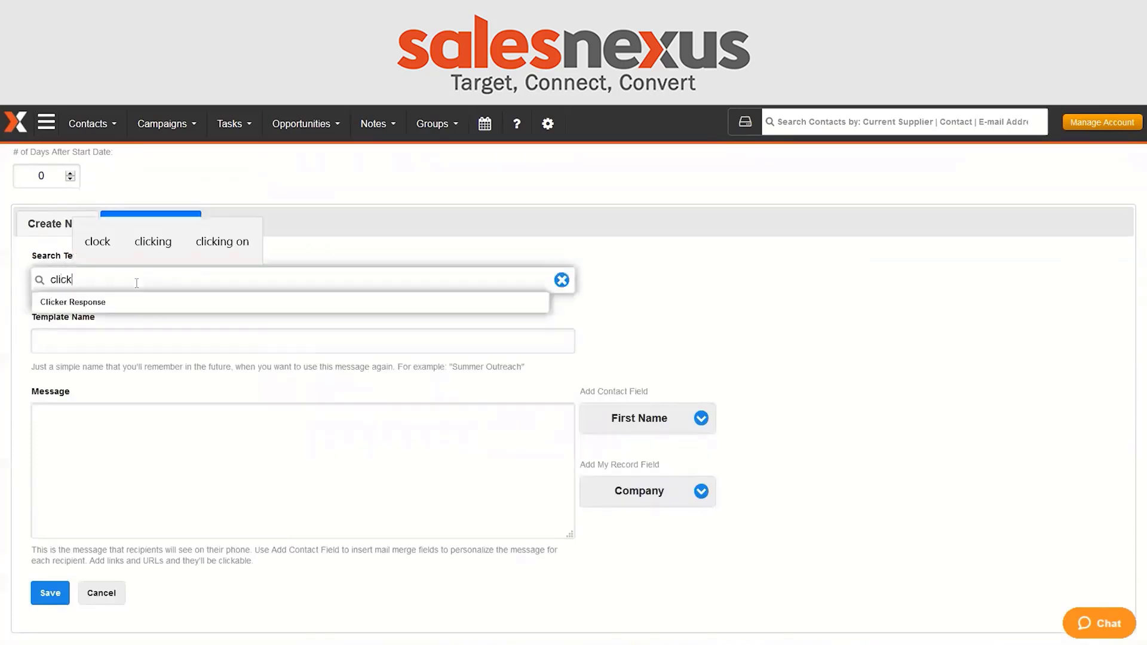
pyautogui.click(103, 302)
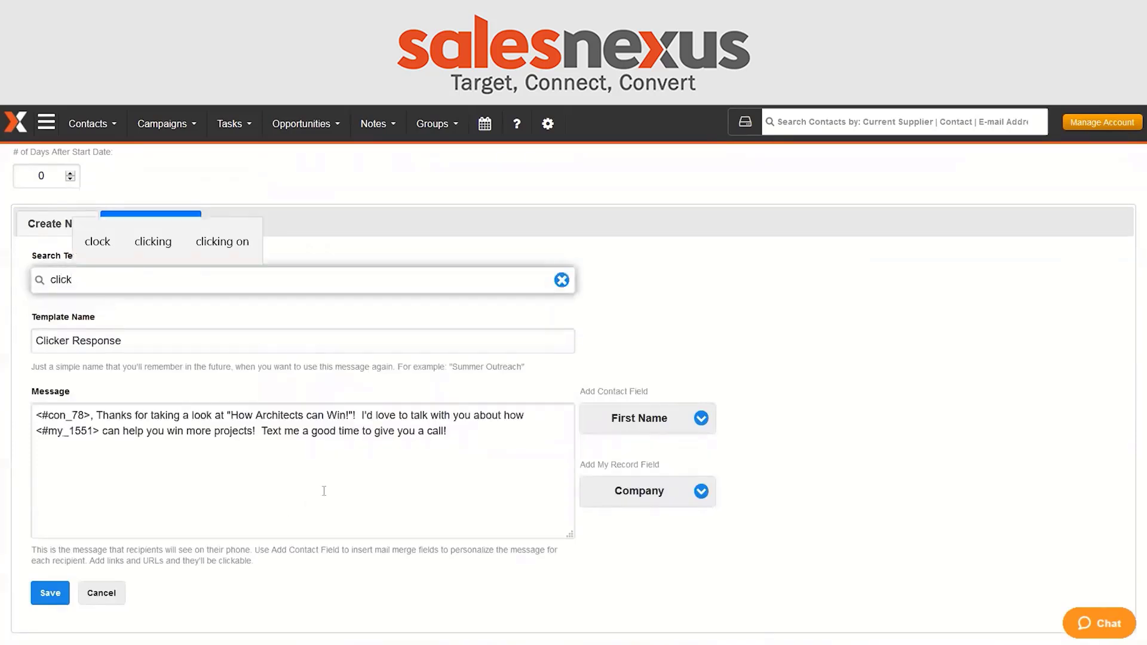
# Schedule the Clicker Response SMS activity for 1 day after the start date and save it
pyautogui.click(41, 177)
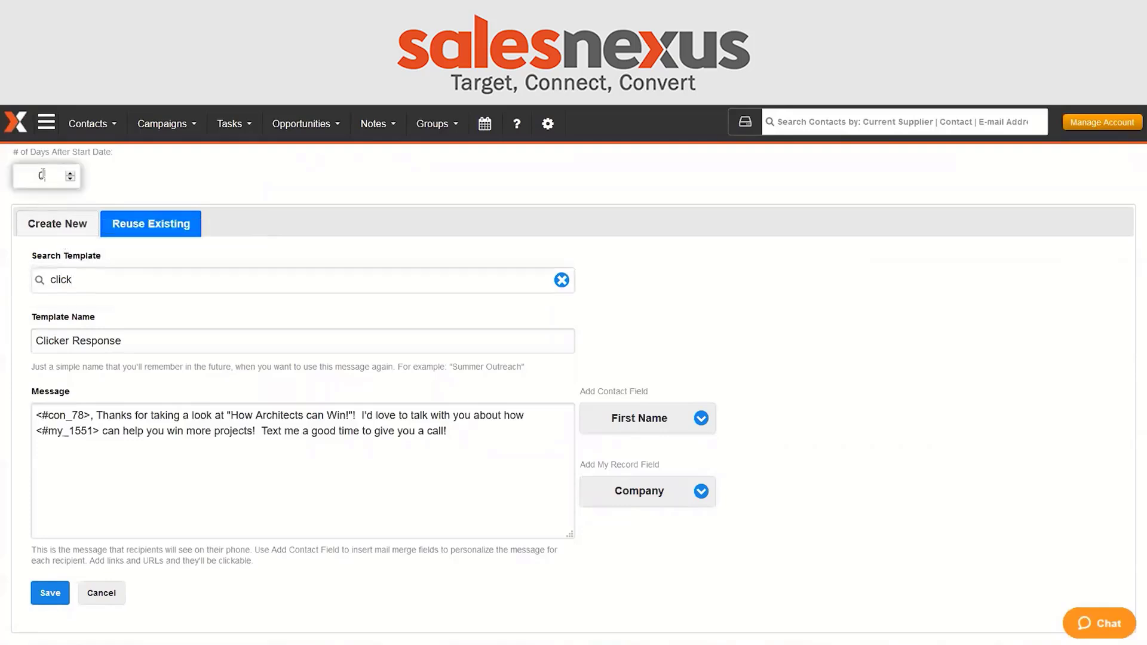
pyautogui.click(50, 593)
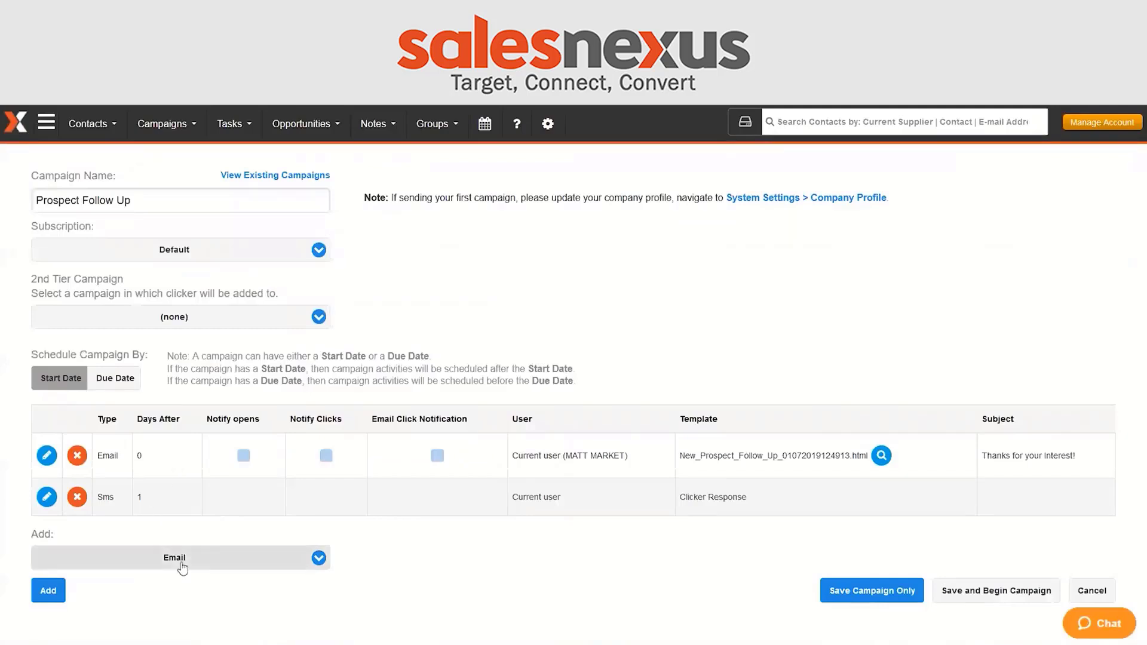
# Add a call activity regarding "New Prospect Follow Up", scheduled 2 days after the start date, and save it
pyautogui.click(182, 568)
pyautogui.click(120, 506)
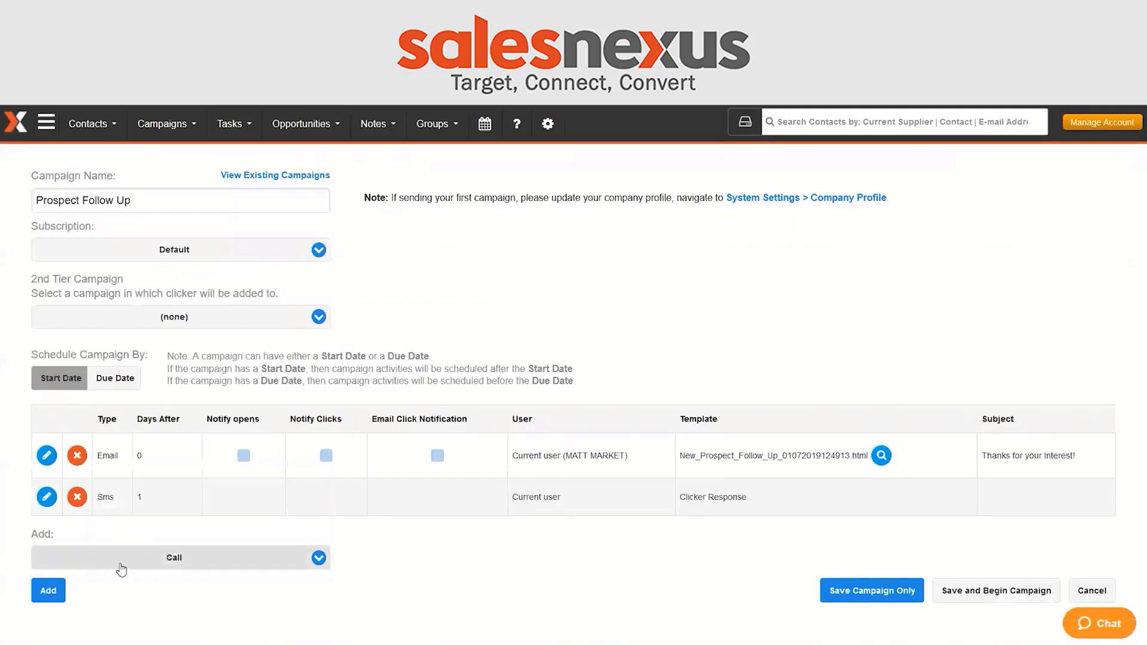
pyautogui.click(50, 591)
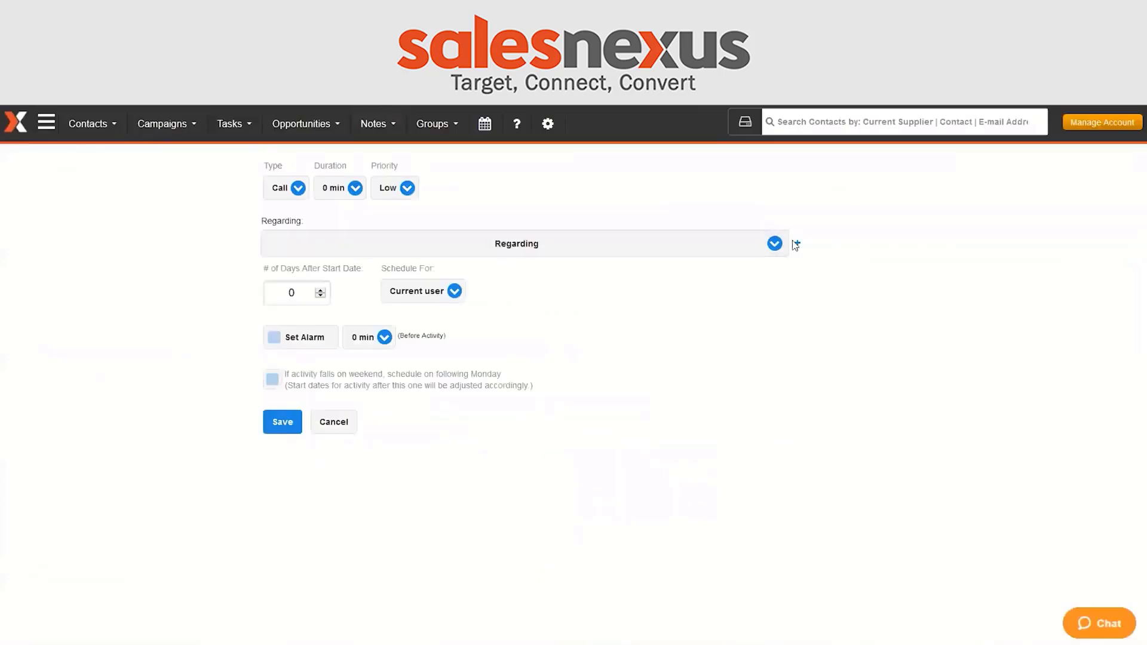
pyautogui.click(546, 236)
pyautogui.write('New Pr')
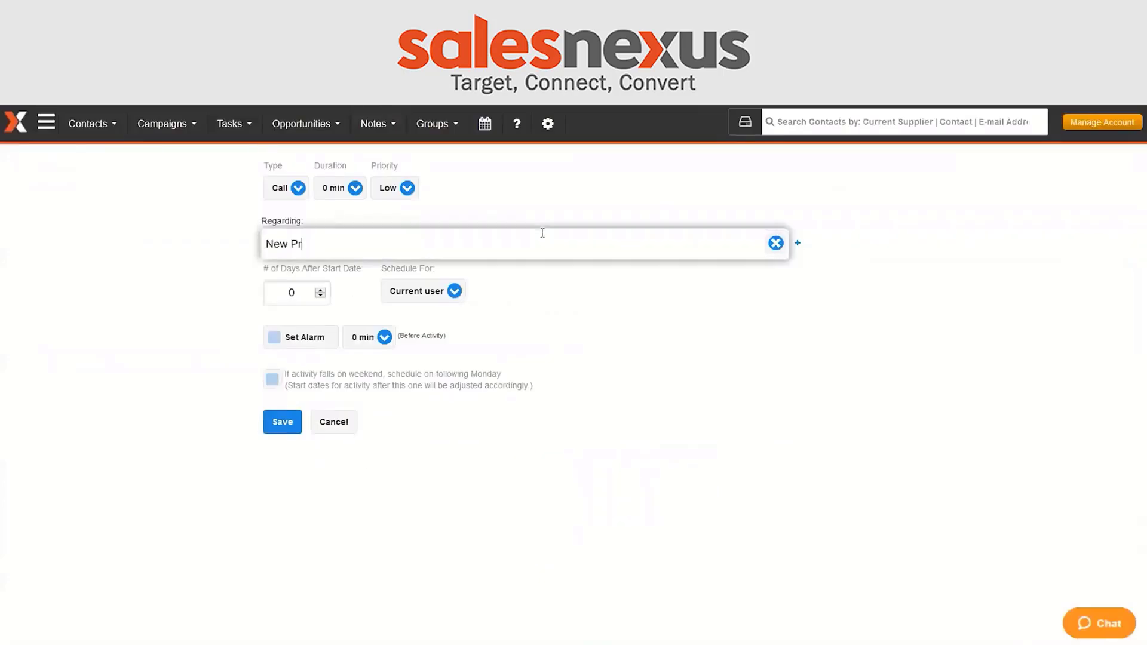
pyautogui.write('ospect Follow Up')
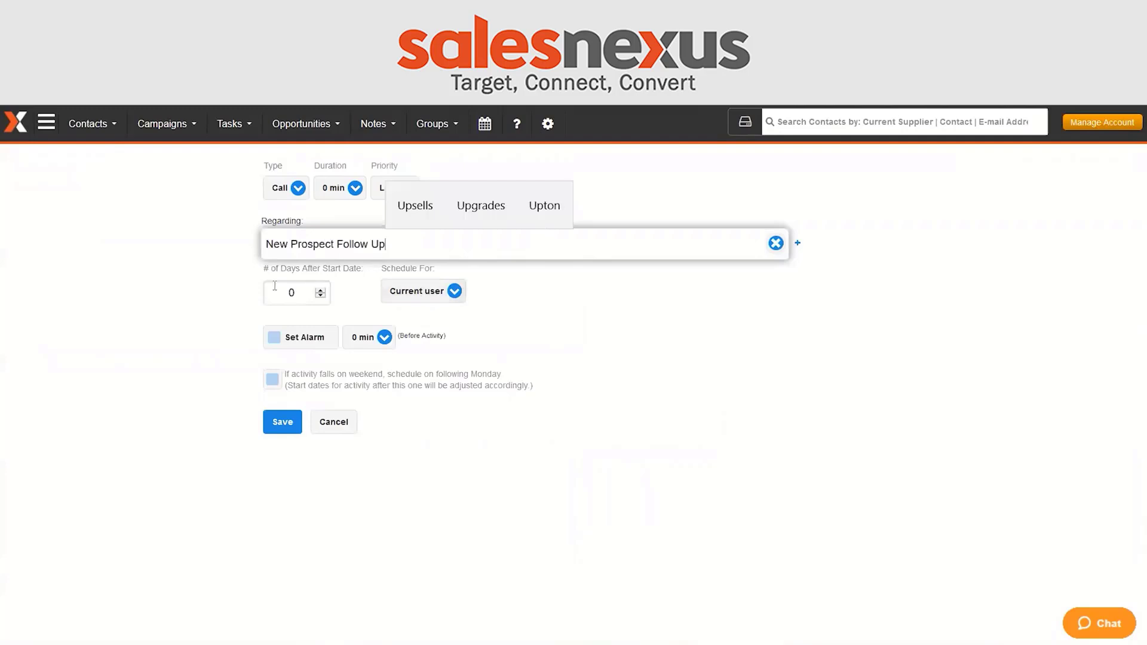
pyautogui.click(298, 296)
pyautogui.write('2')
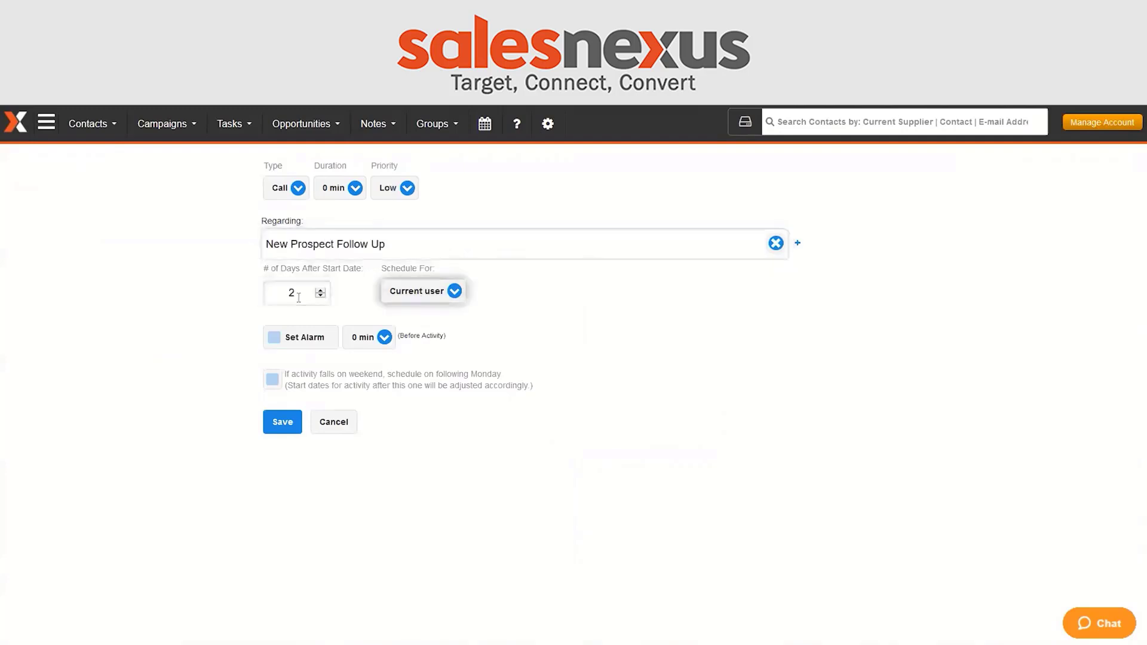
pyautogui.click(272, 421)
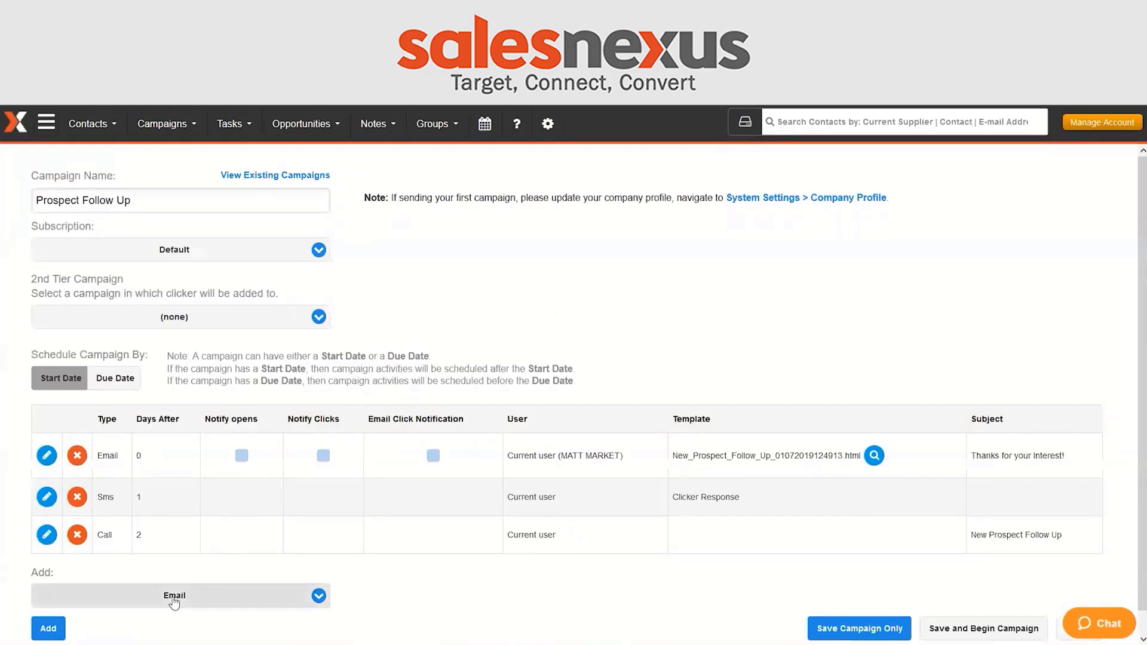
# Save the Prospect Follow Up campaign without beginning it
pyautogui.click(143, 595)
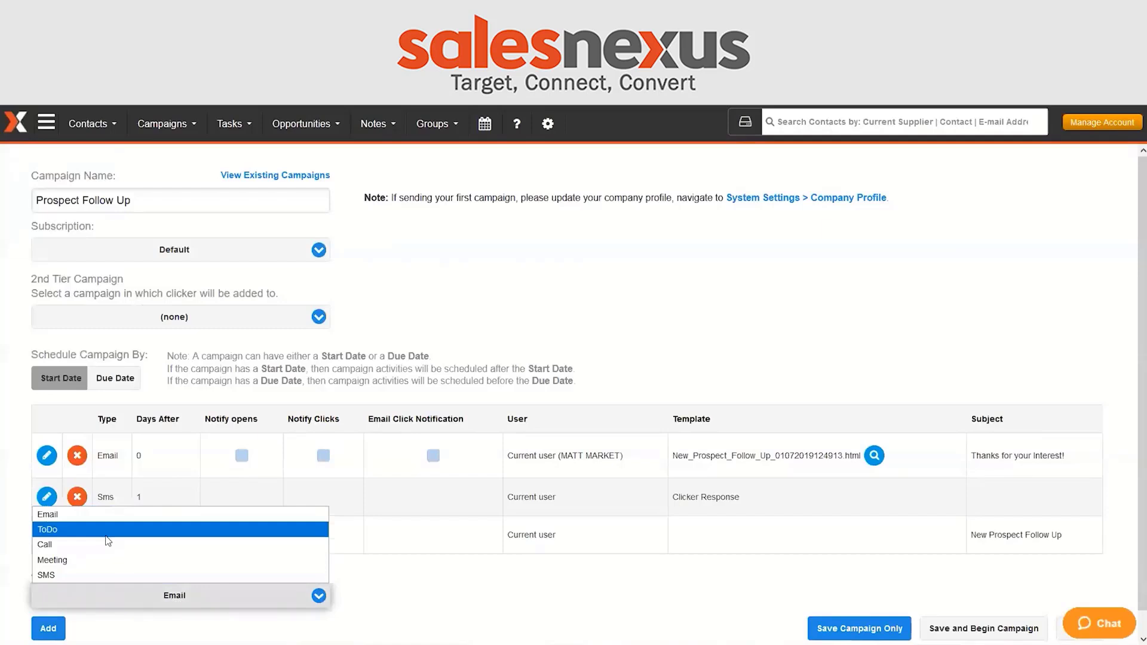
pyautogui.click(381, 596)
pyautogui.click(863, 629)
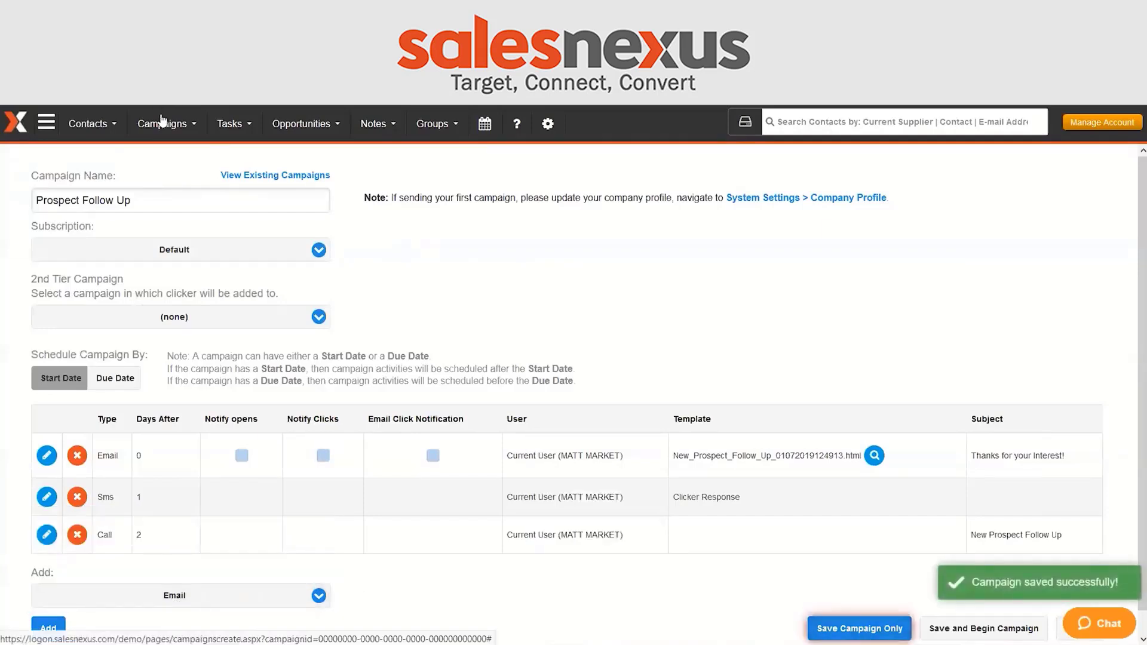
# Check the current contact lookup, open the list of all contacts and filter it to Active Brokers
pyautogui.click(95, 124)
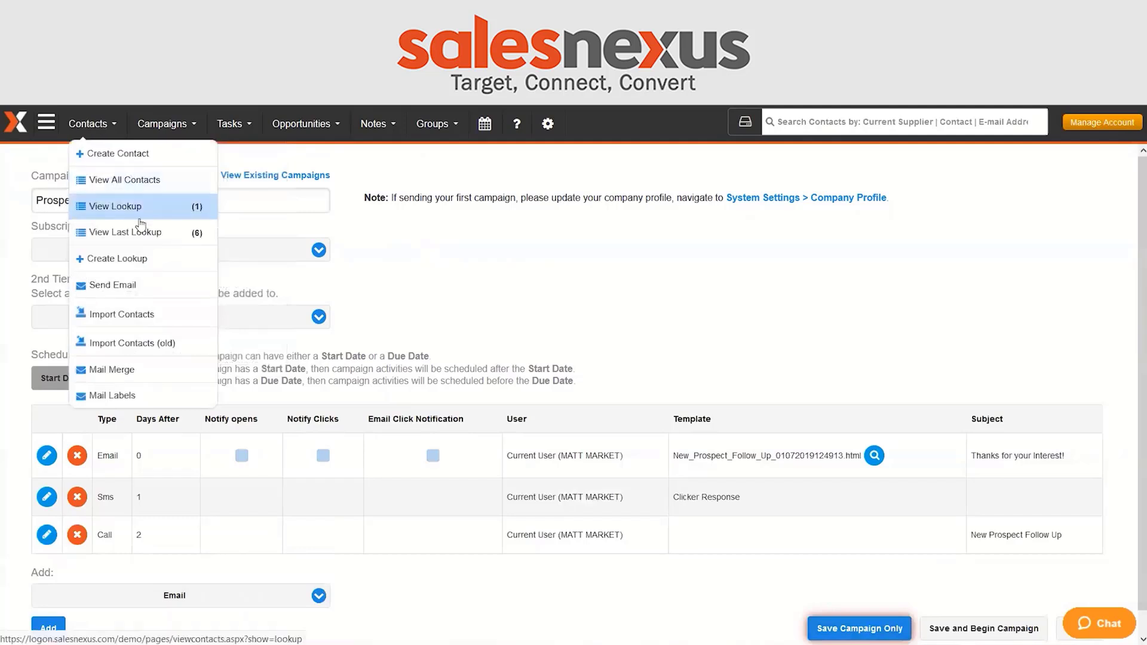
pyautogui.click(142, 209)
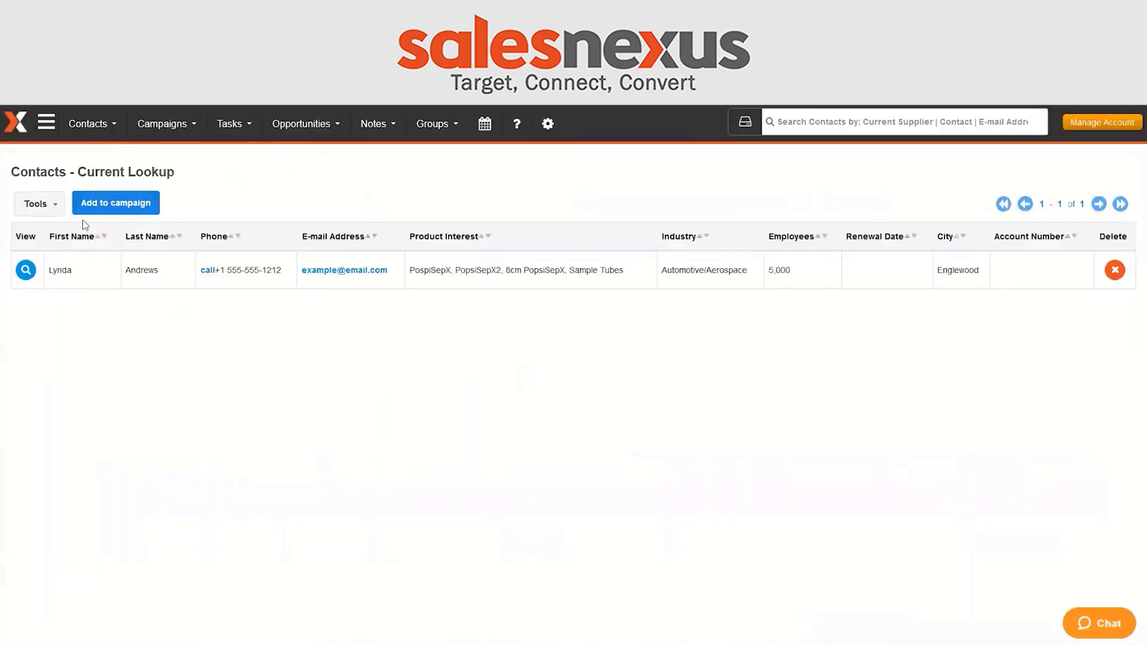
pyautogui.click(87, 123)
pyautogui.click(108, 185)
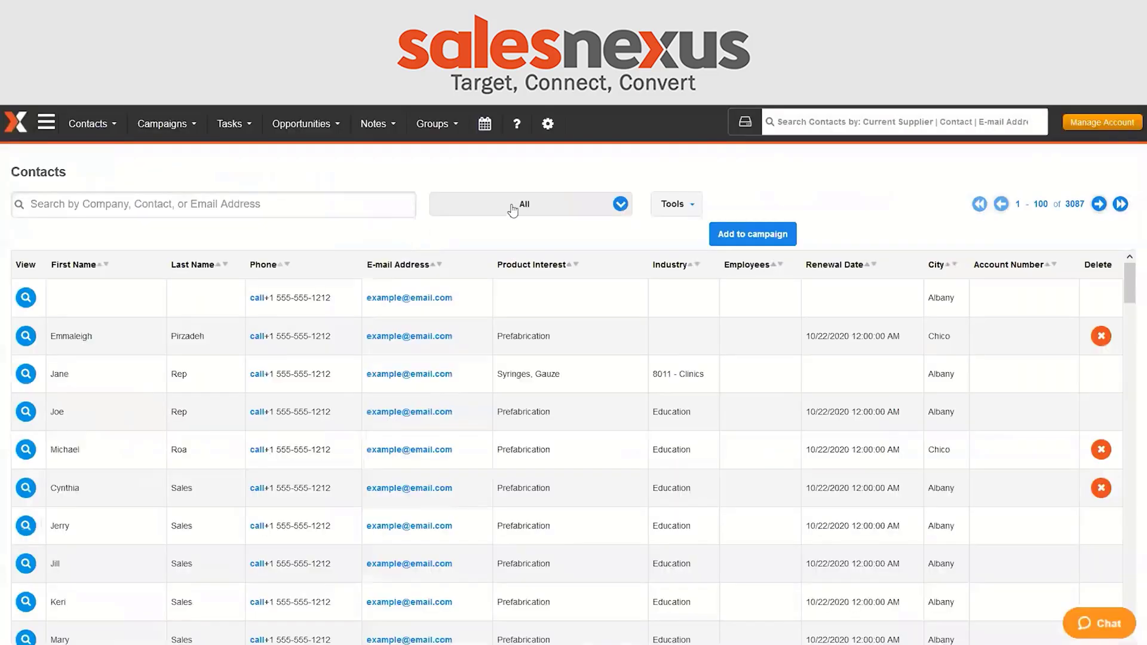
pyautogui.click(515, 206)
pyautogui.click(506, 267)
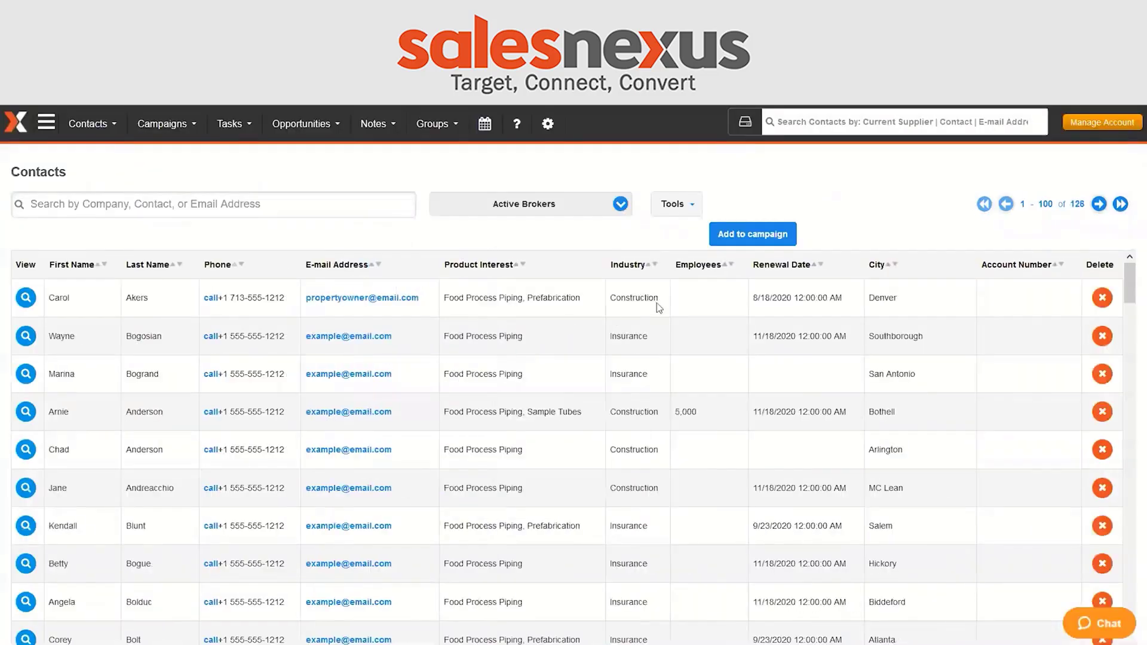
# Add the Active Brokers lookup contacts to the Prospect Follow Up campaign
pyautogui.click(752, 235)
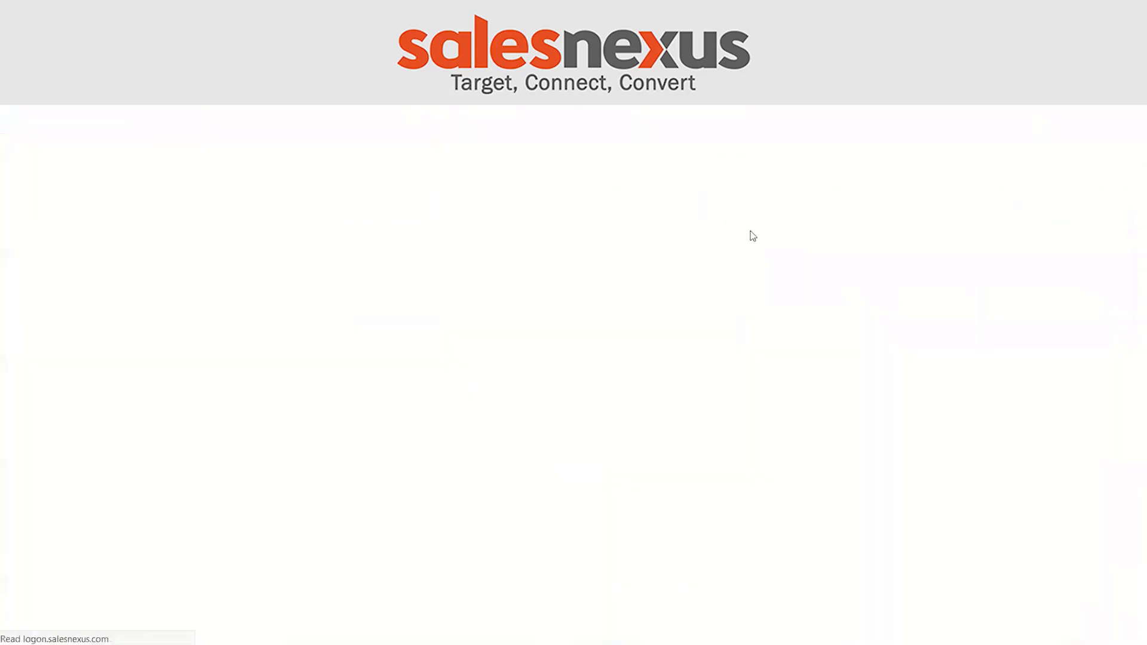
pyautogui.click(424, 187)
pyautogui.write('prosp')
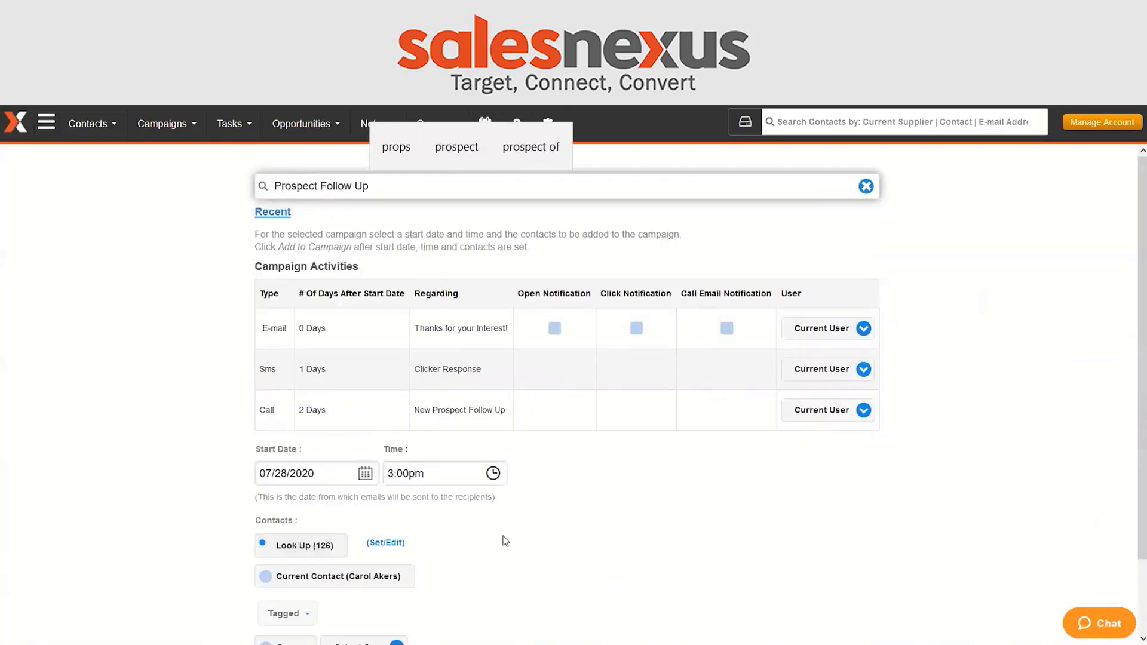
pyautogui.scroll(-2, 522, 532)
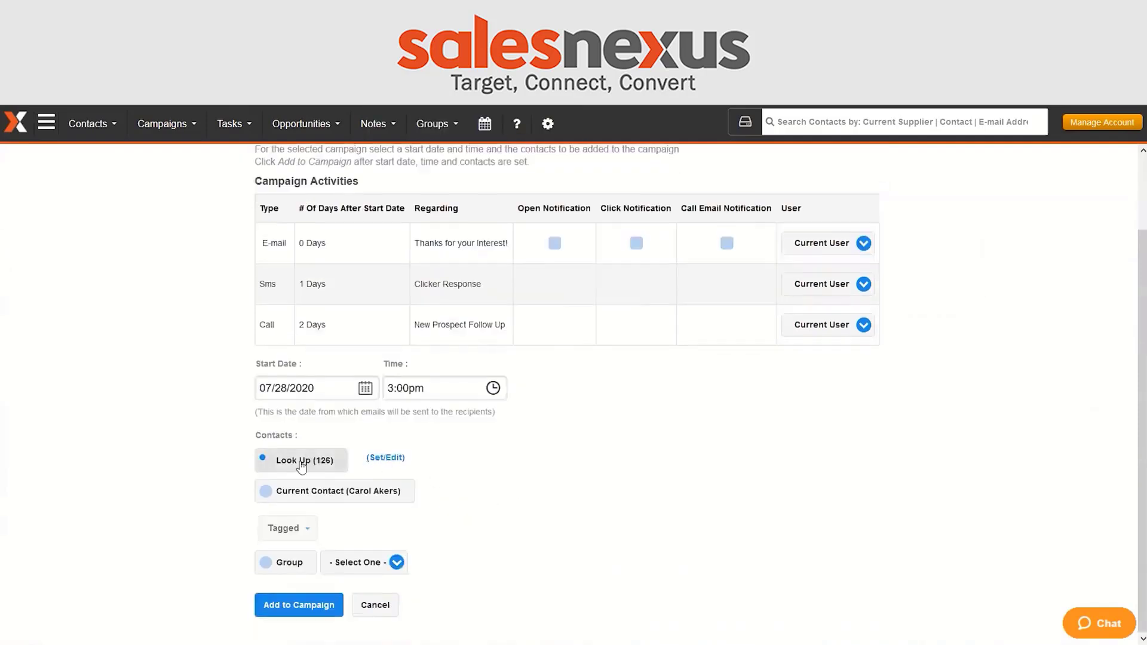
pyautogui.click(300, 605)
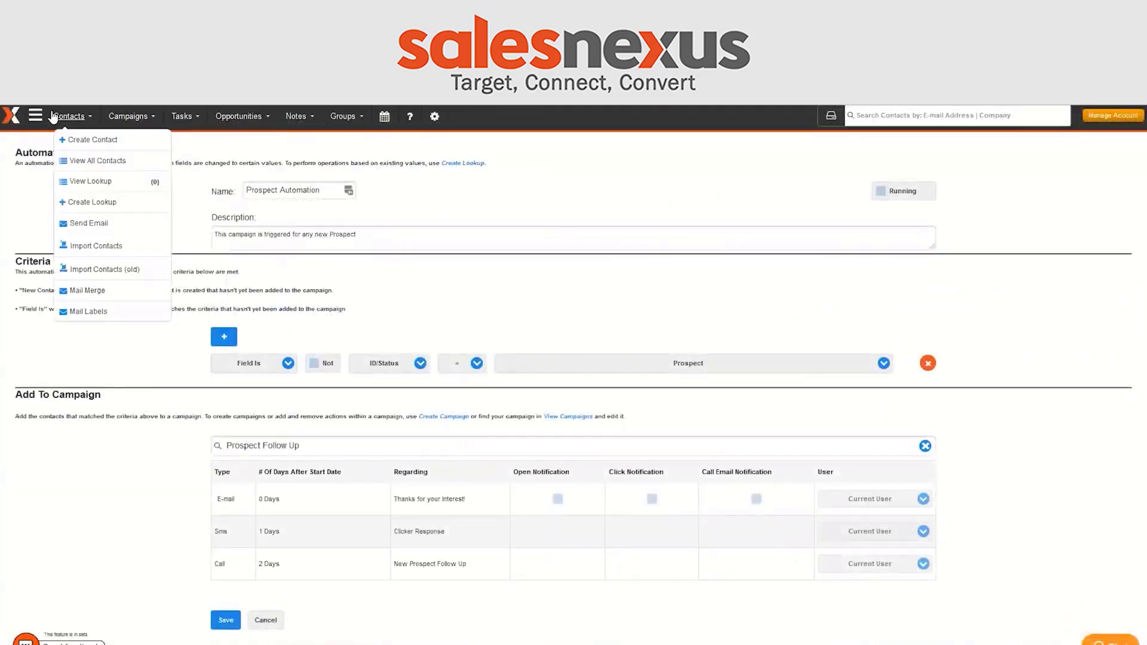
# Add a second Field Is criterion to the Prospect Automation plan, with # of Bathrooms > 5
pyautogui.moveTo(36, 116)
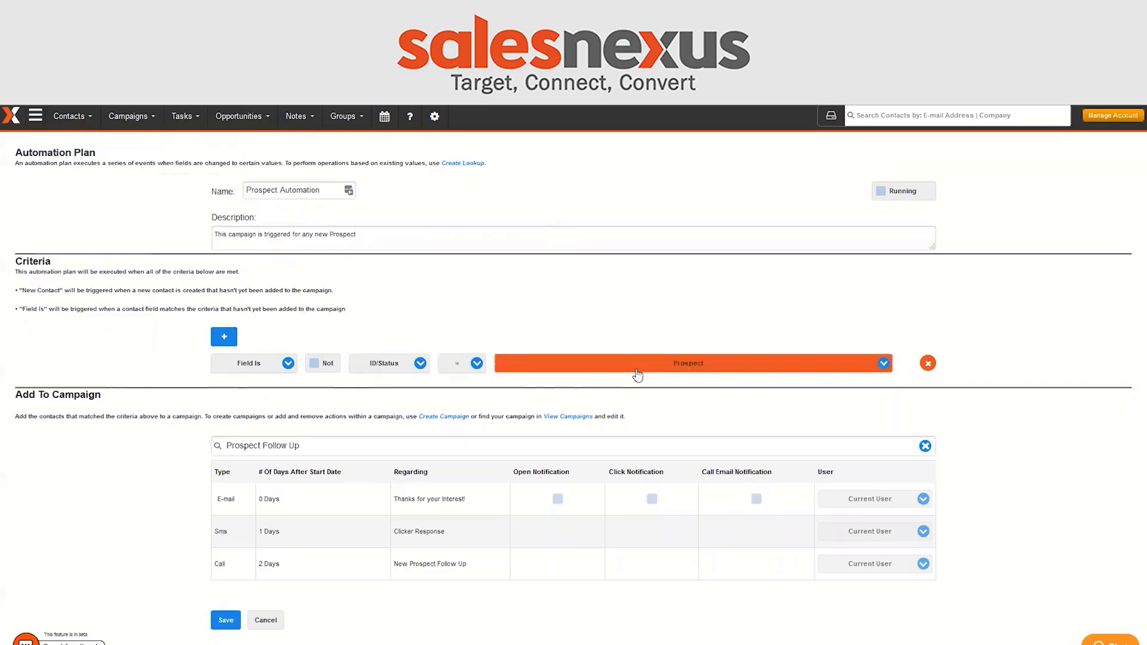
pyautogui.click(328, 445)
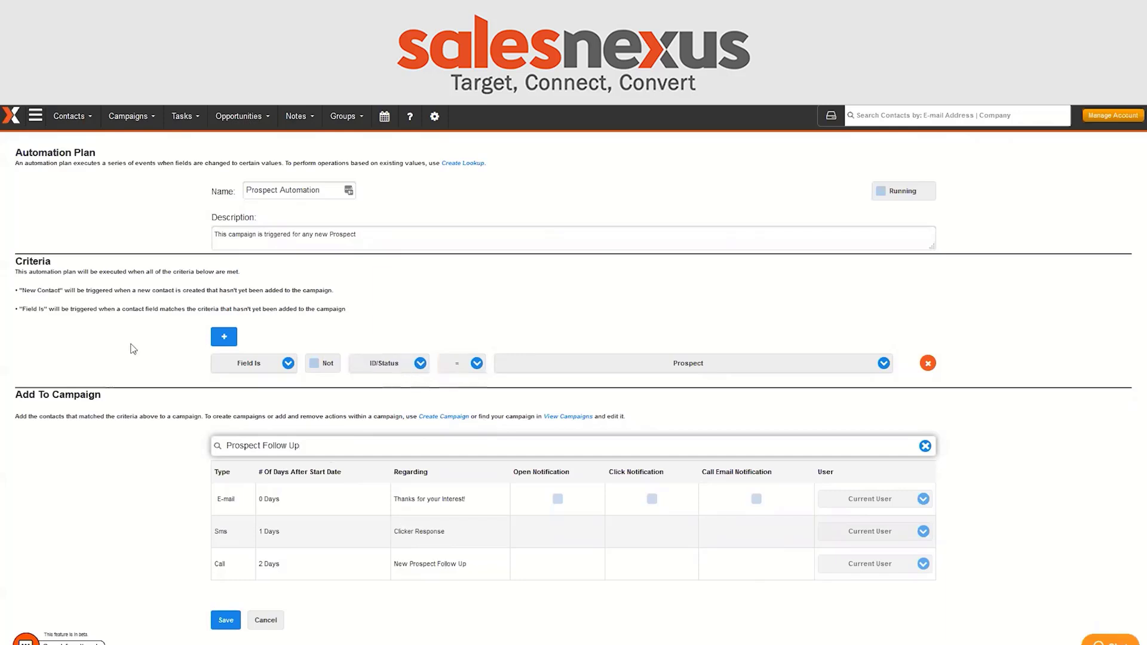
pyautogui.click(226, 341)
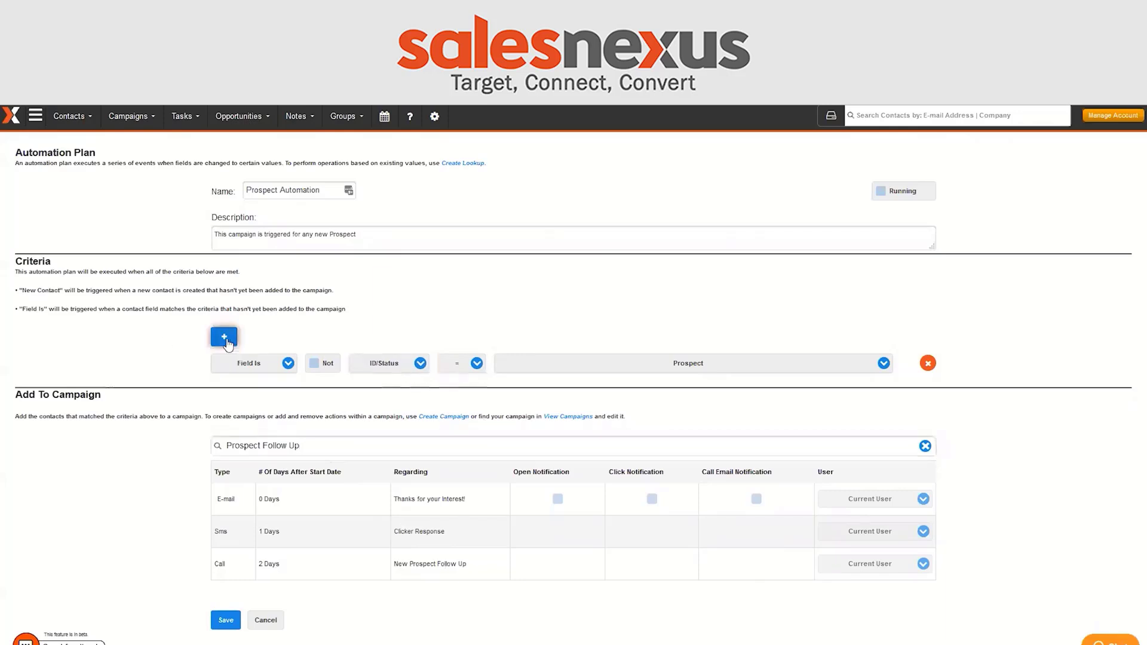
pyautogui.click(279, 394)
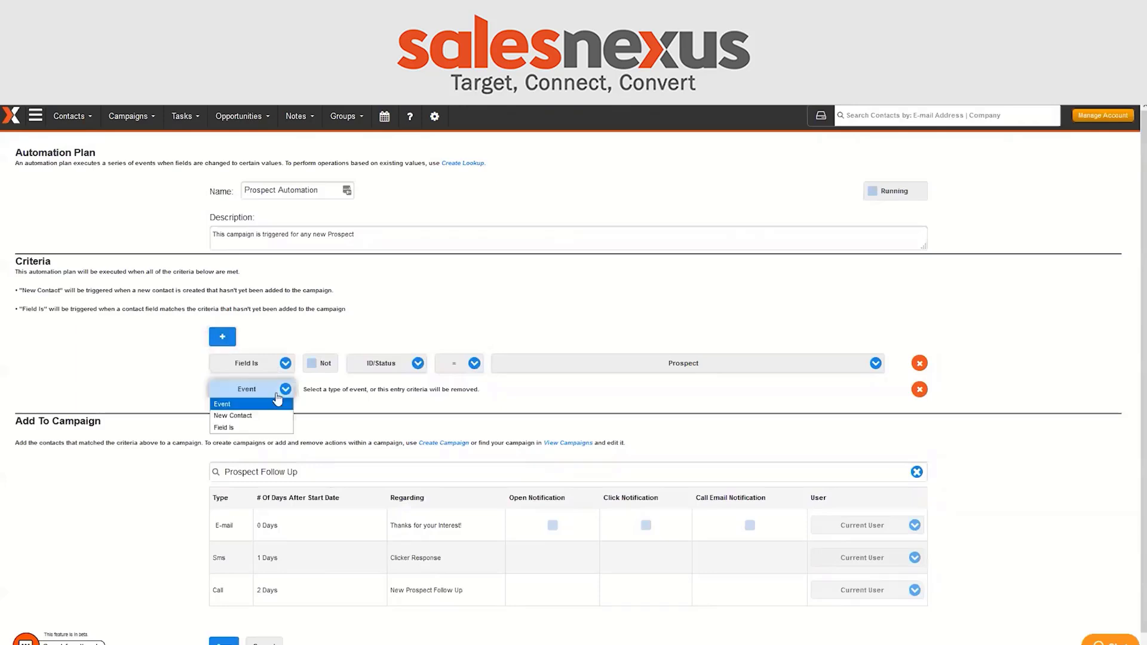
pyautogui.click(227, 427)
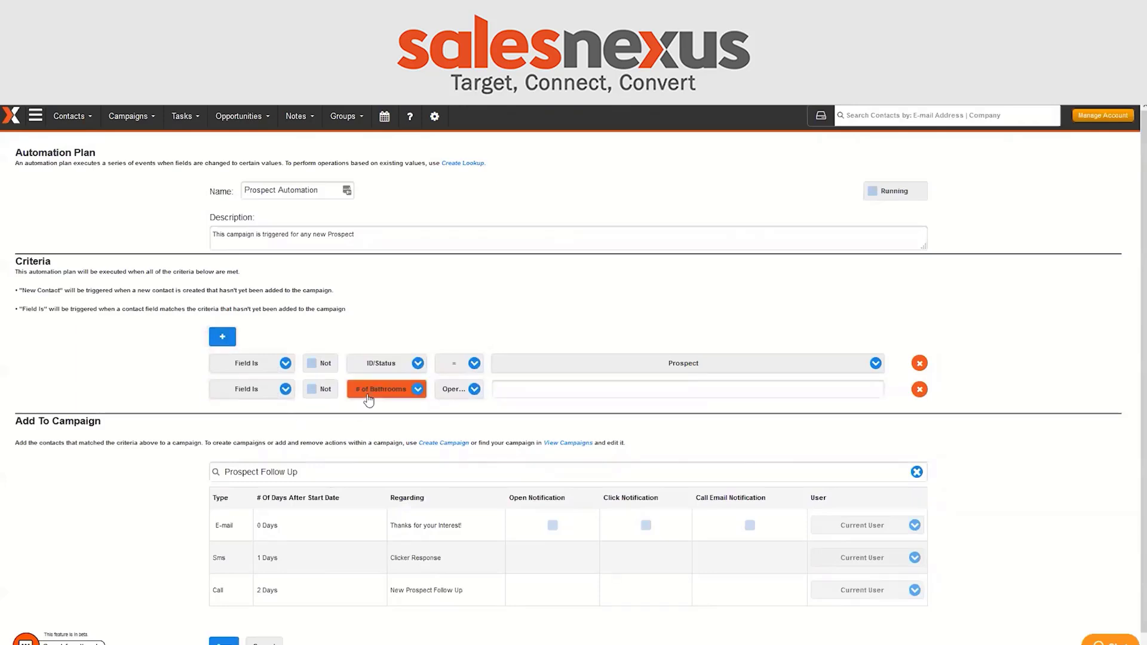
pyautogui.click(463, 389)
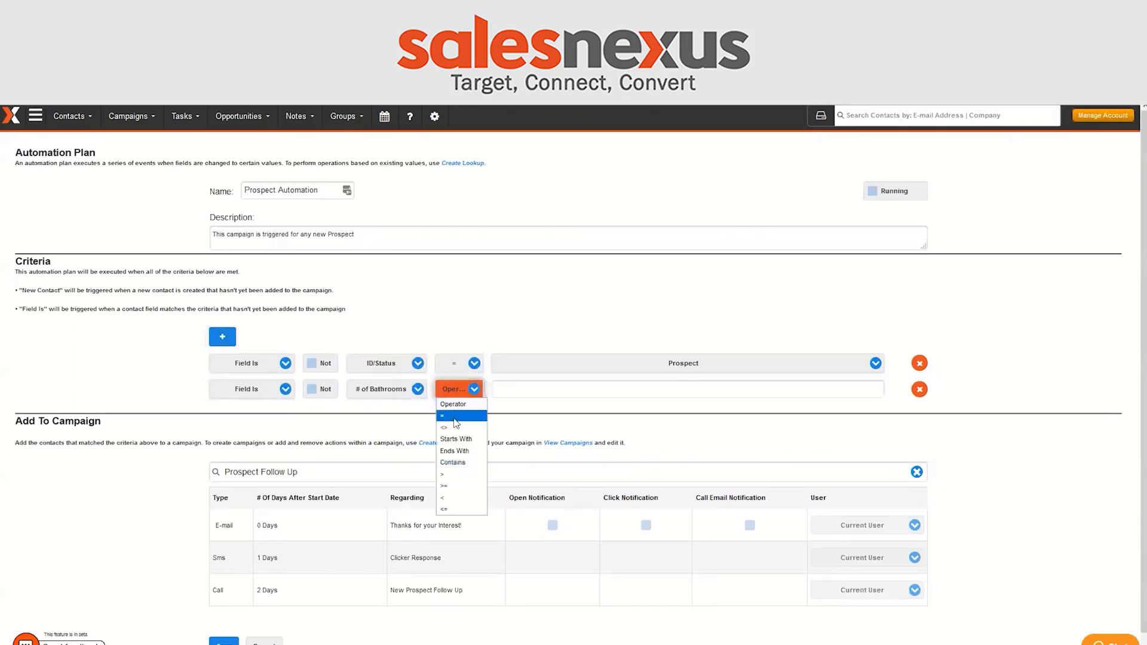
pyautogui.click(457, 475)
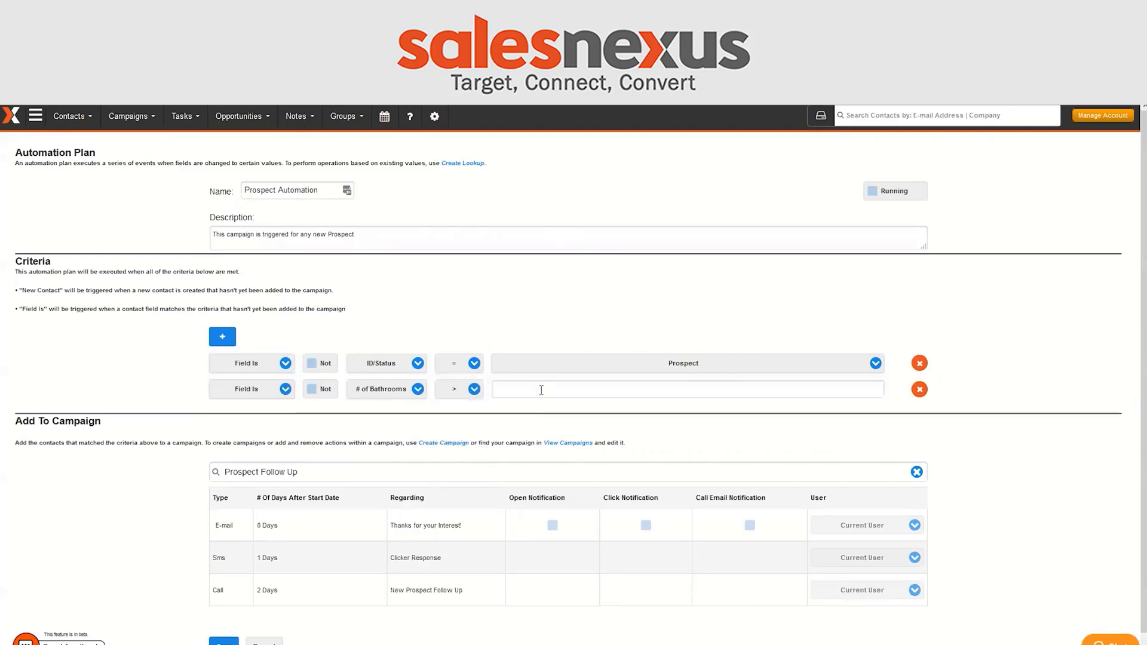
pyautogui.click(541, 390)
pyautogui.write('5')
pyautogui.press('Tab')
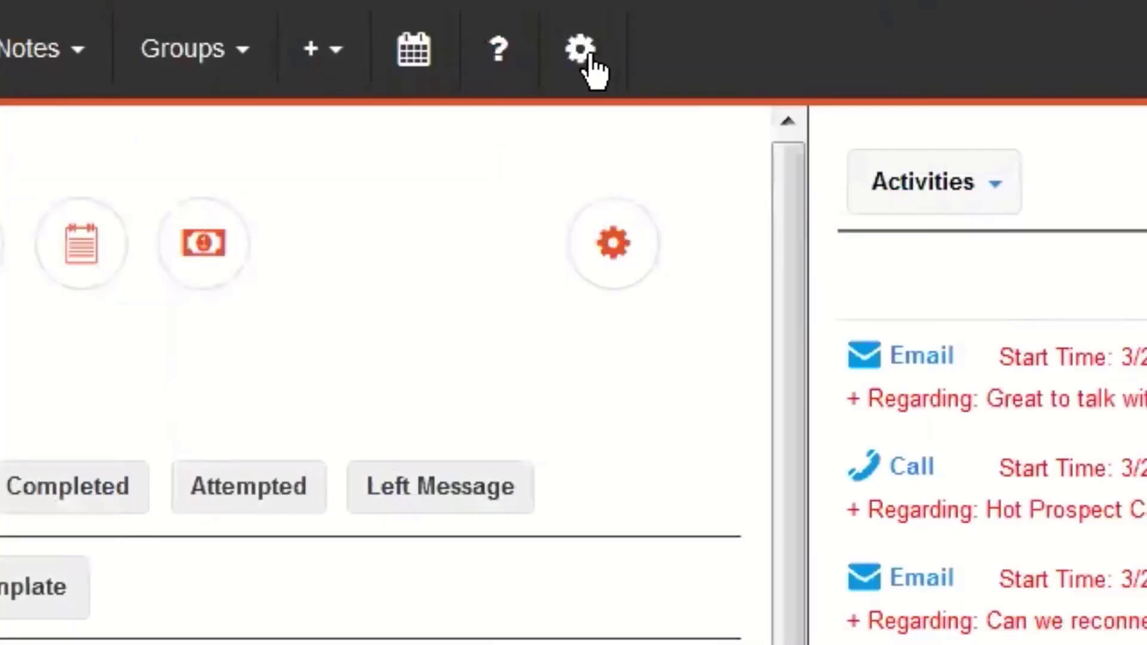
# Open the Create and Change Fields settings and add a new drop-down contact field named Type of Material
pyautogui.click(579, 51)
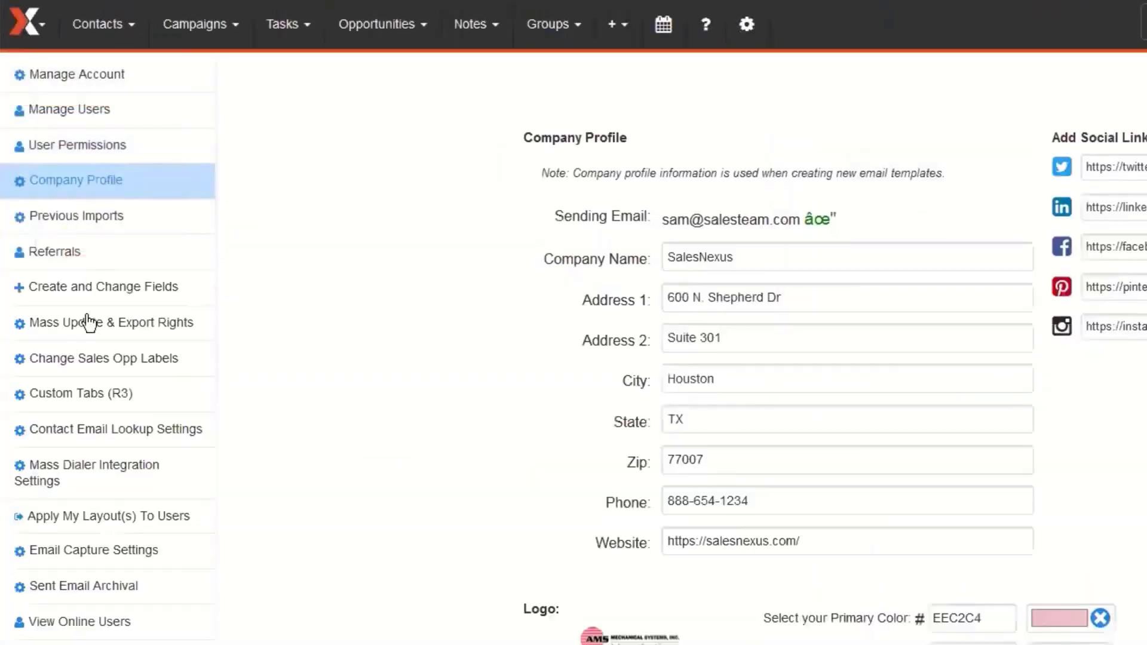
pyautogui.click(91, 294)
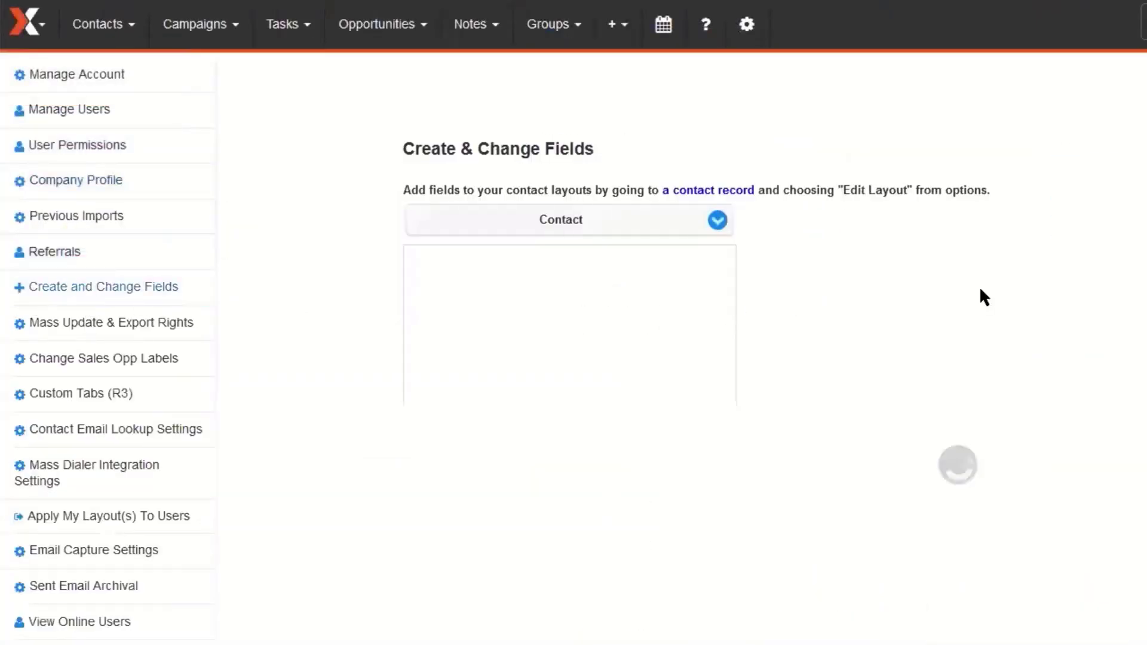
pyautogui.scroll(-5, 393, 383)
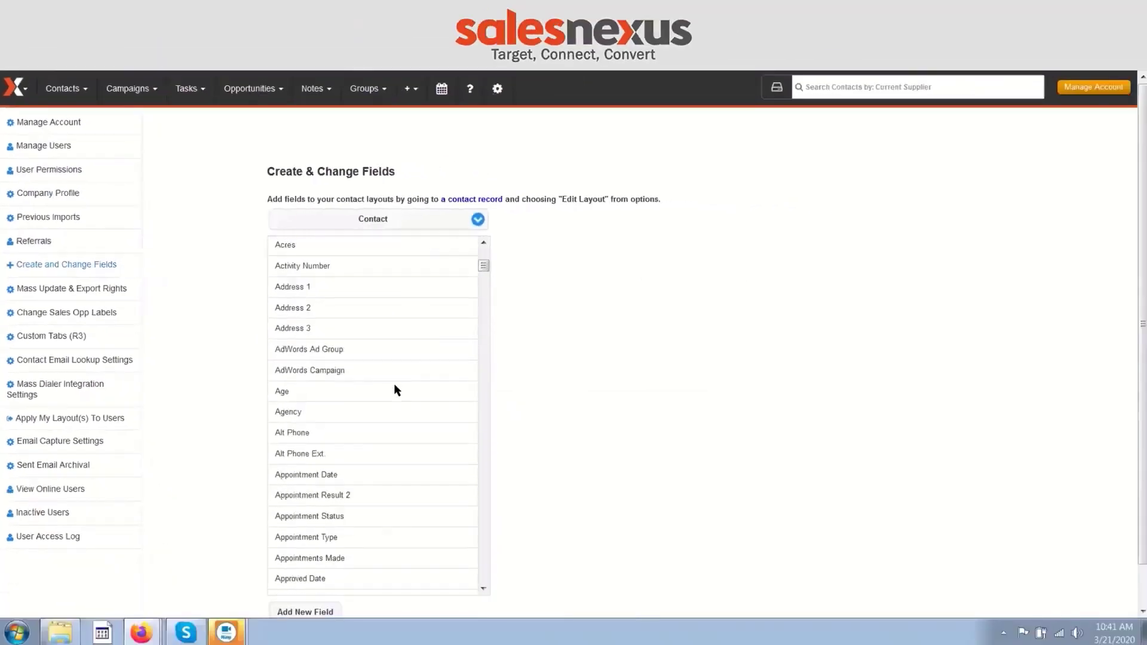
pyautogui.click(320, 614)
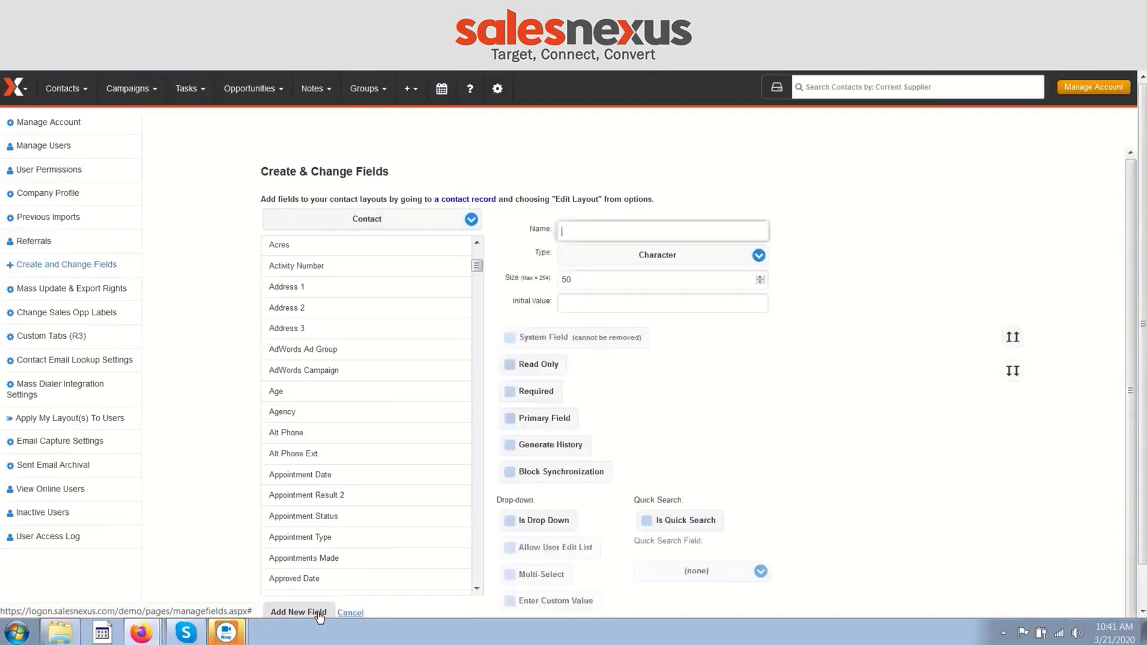
pyautogui.click(596, 231)
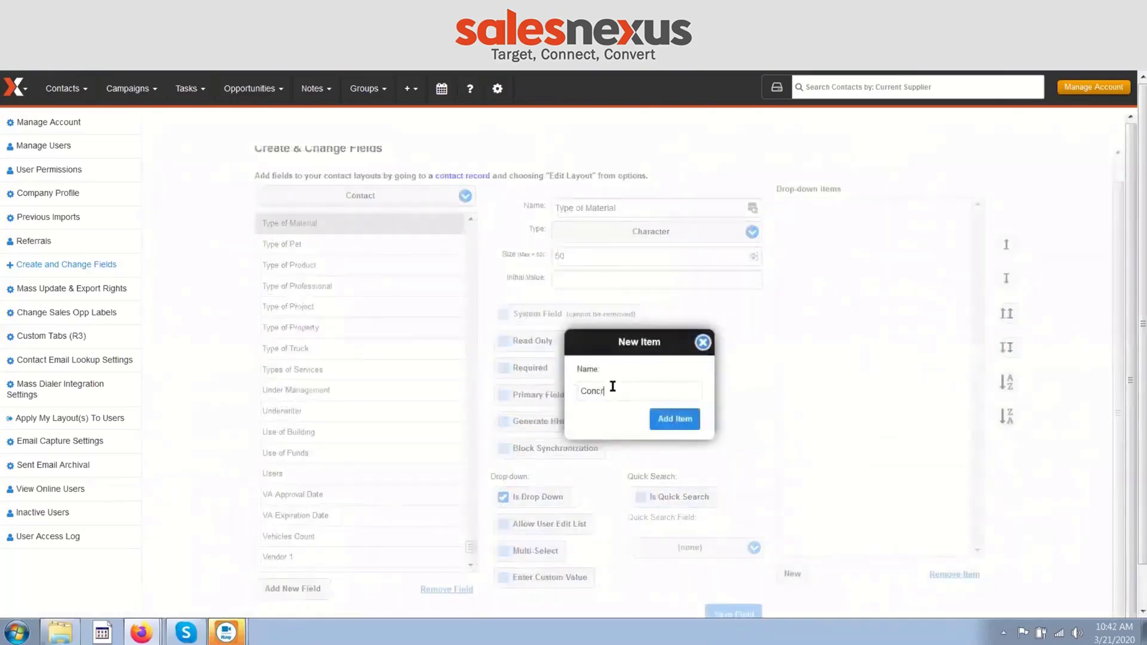
# Add Concrete, Brick and Wood as drop-down items of the Type of Material field and sort them from A to Z
pyautogui.write('ete')
pyautogui.click(670, 419)
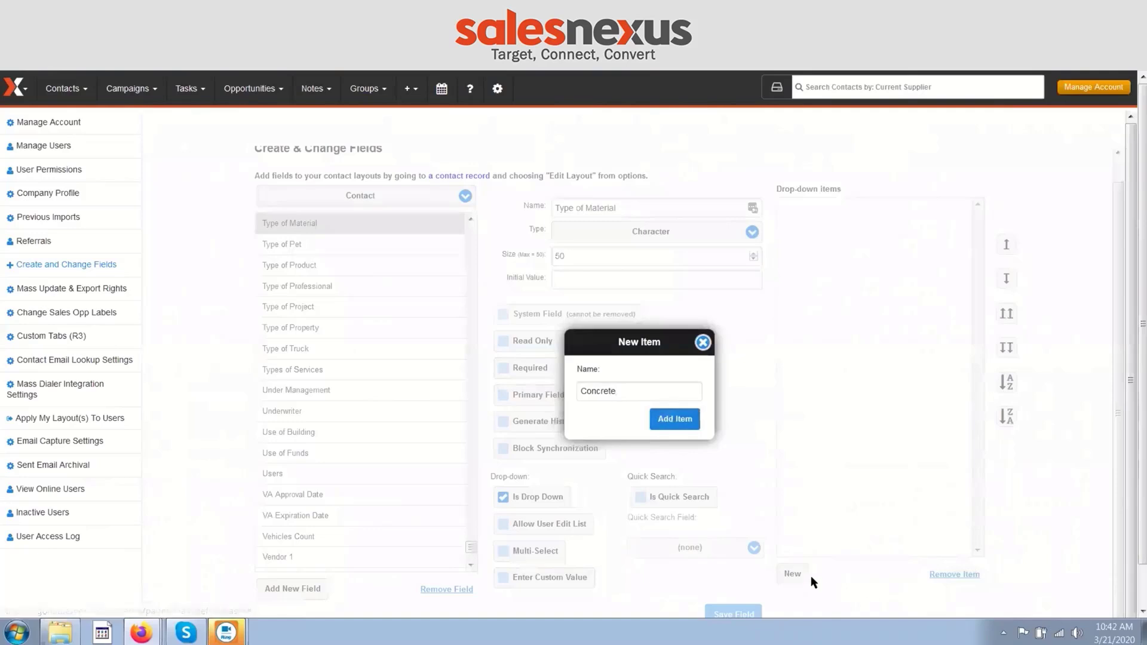
pyautogui.click(798, 575)
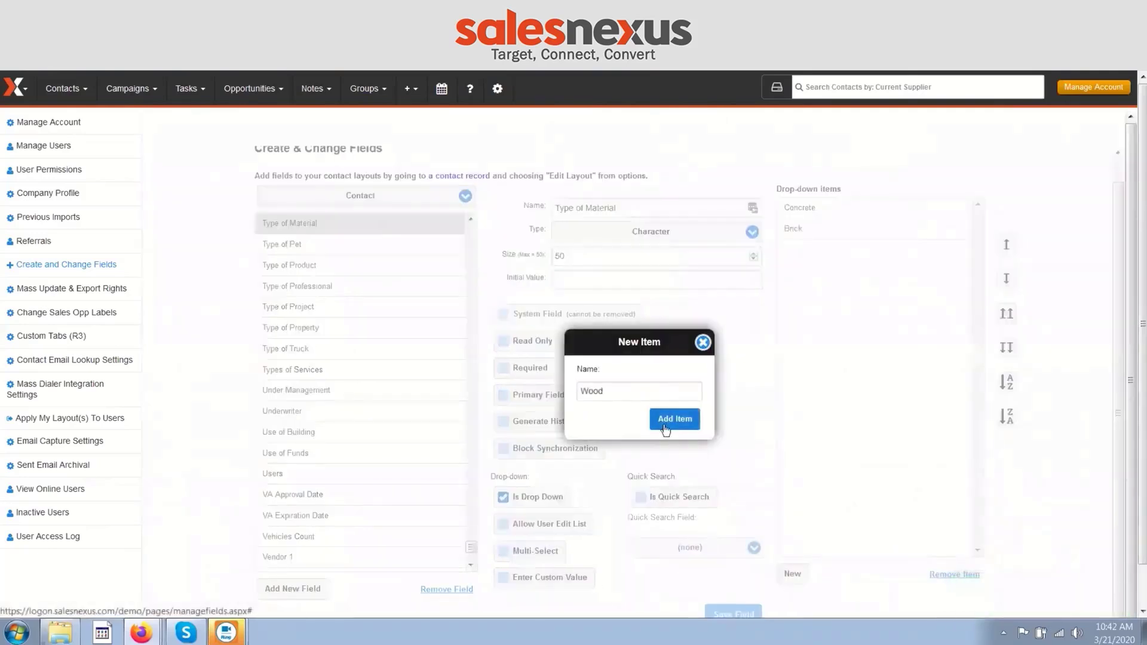
pyautogui.click(663, 421)
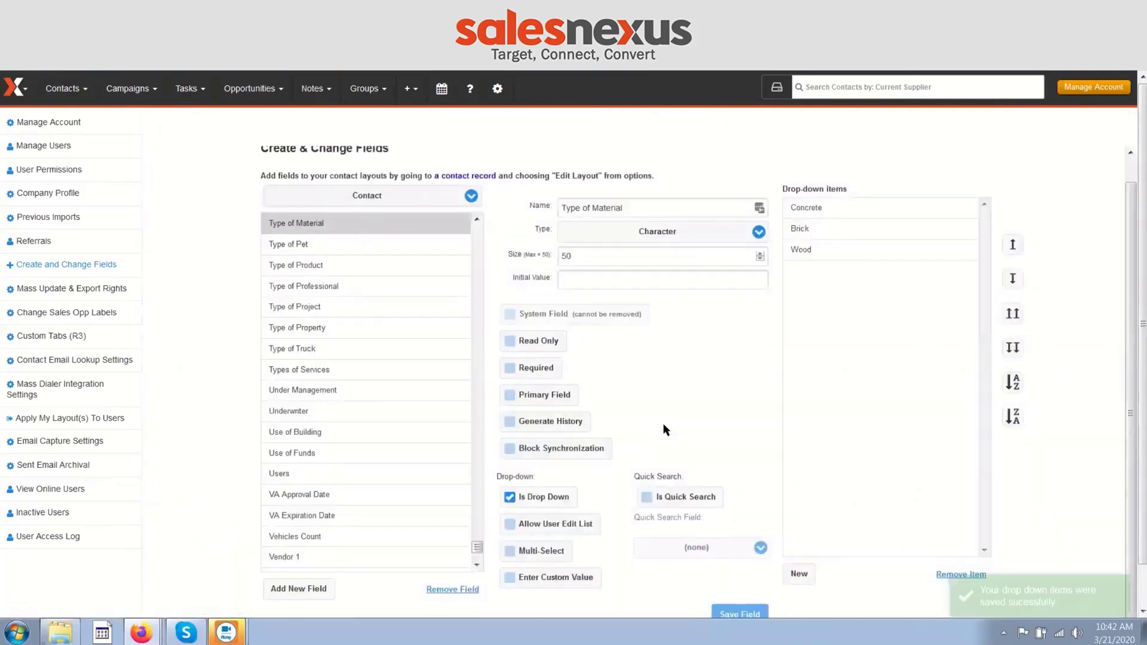
pyautogui.click(1012, 390)
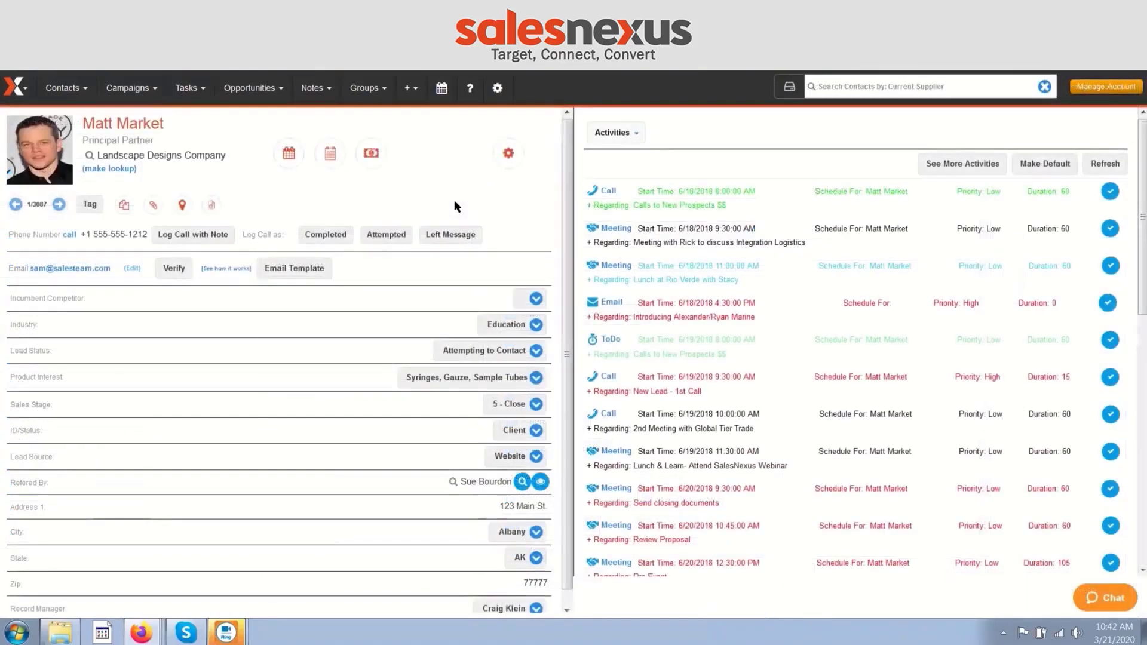
# Add the Type of Material field to the contact layout as the first field to view and save the layout
pyautogui.click(509, 156)
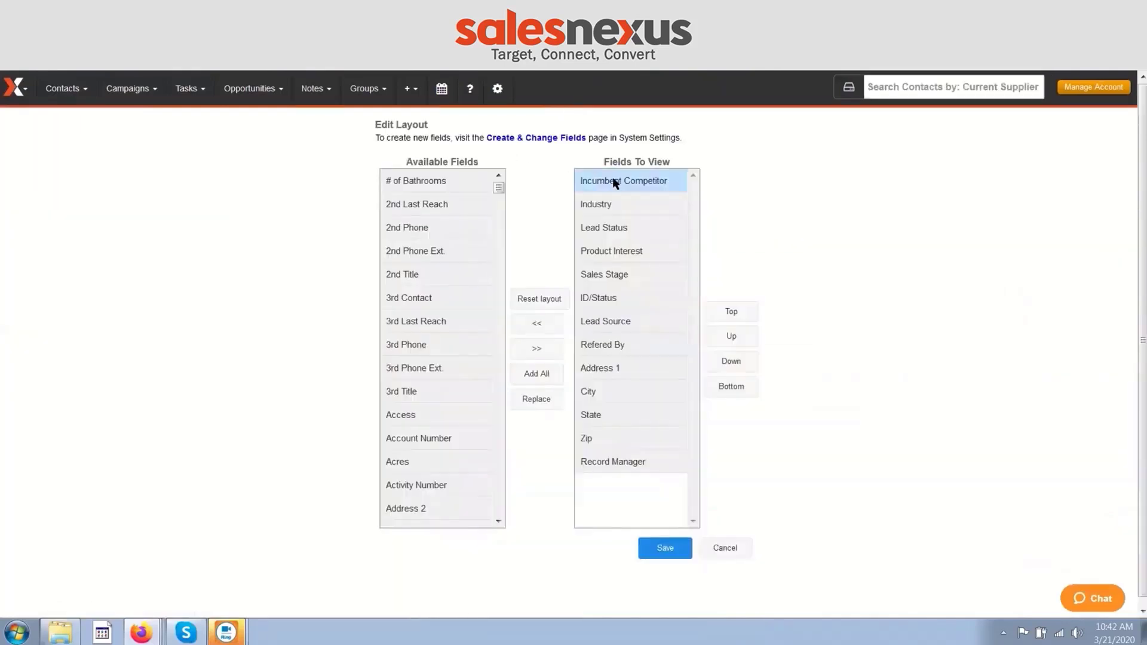
pyautogui.moveTo(496, 189); pyautogui.dragTo(498, 493)
pyautogui.click(469, 439)
pyautogui.click(529, 349)
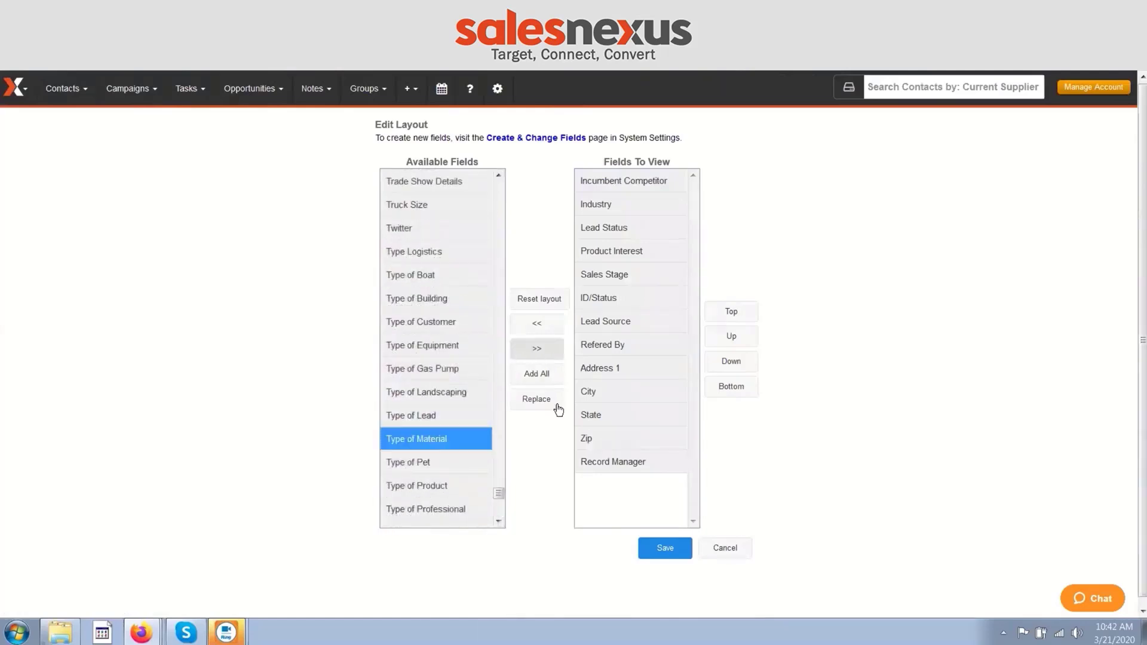
pyautogui.click(746, 313)
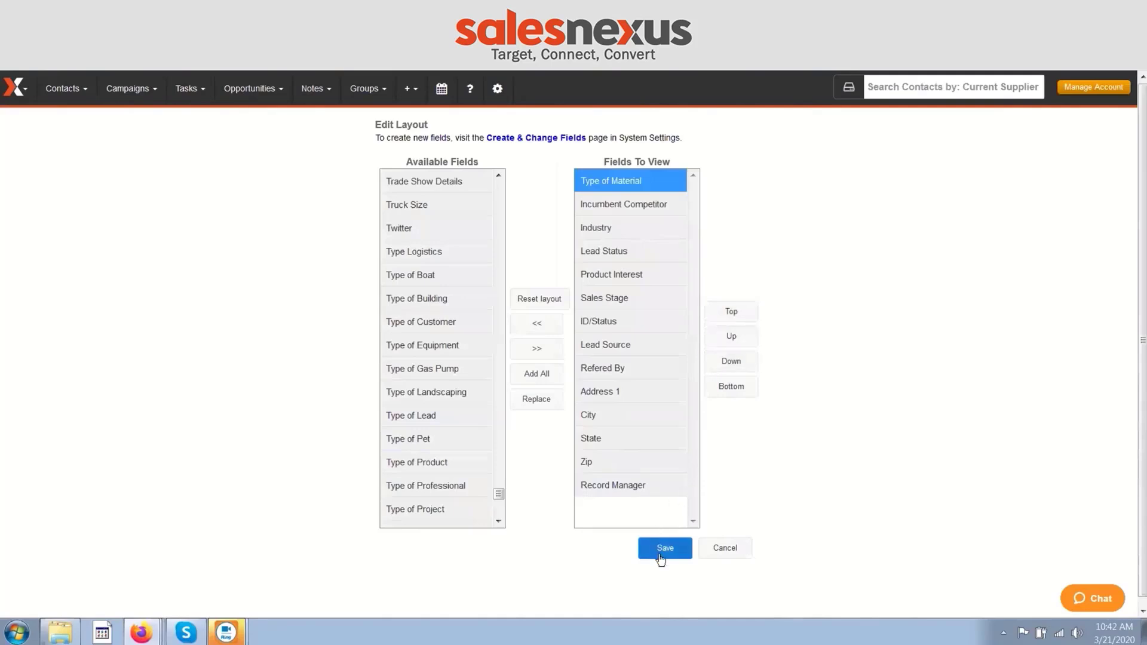
pyautogui.click(660, 557)
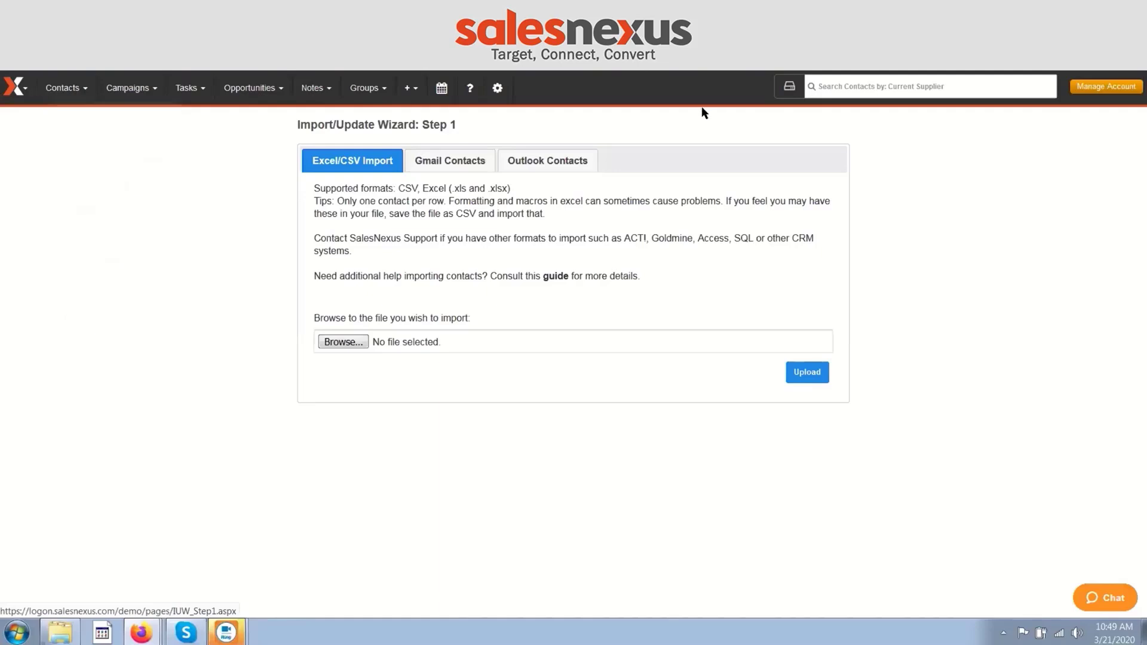
# Authorize Outlook capture for Outlook contacts, grant admin approval and accept the requested Microsoft permissions for the organization
pyautogui.click(529, 166)
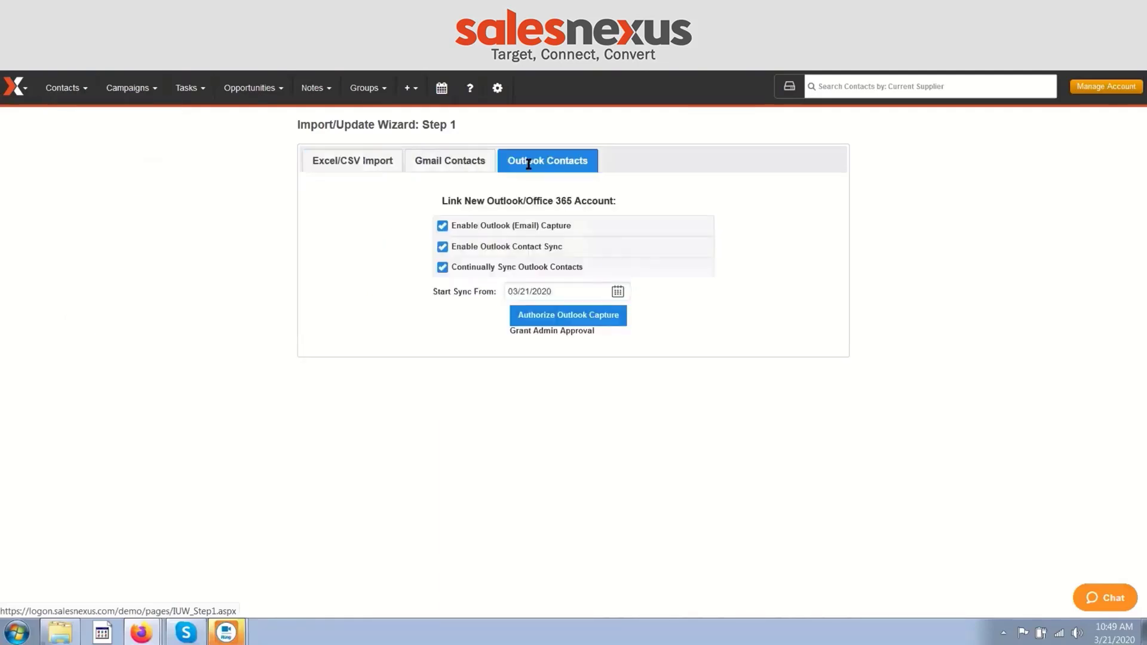
pyautogui.click(561, 316)
pyautogui.click(556, 334)
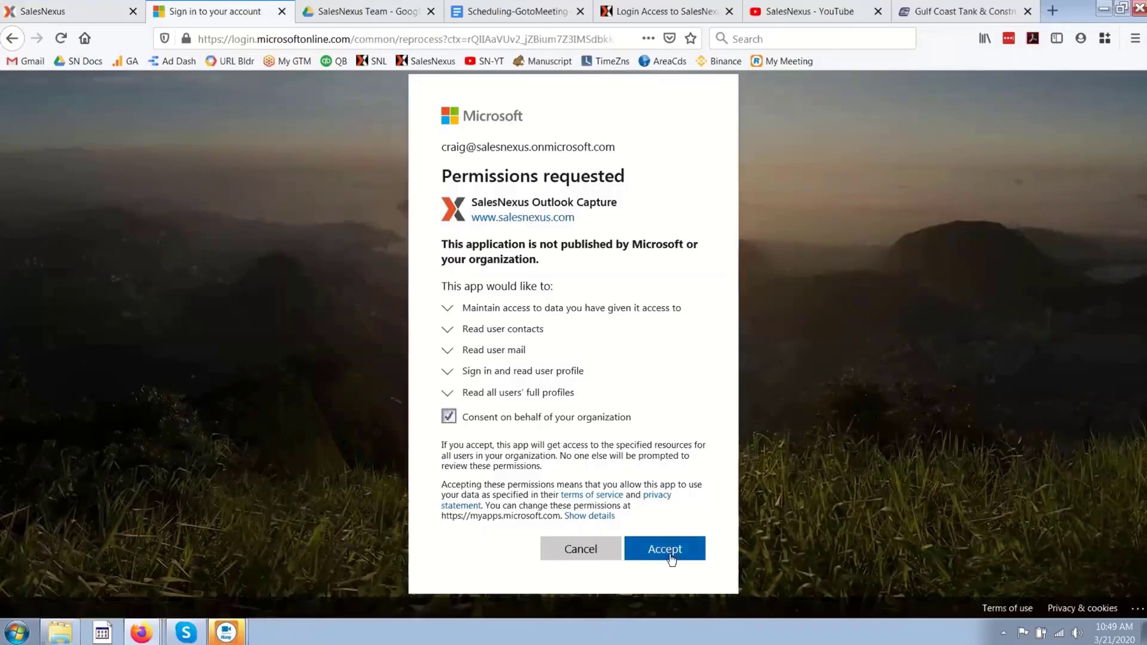
pyautogui.click(673, 551)
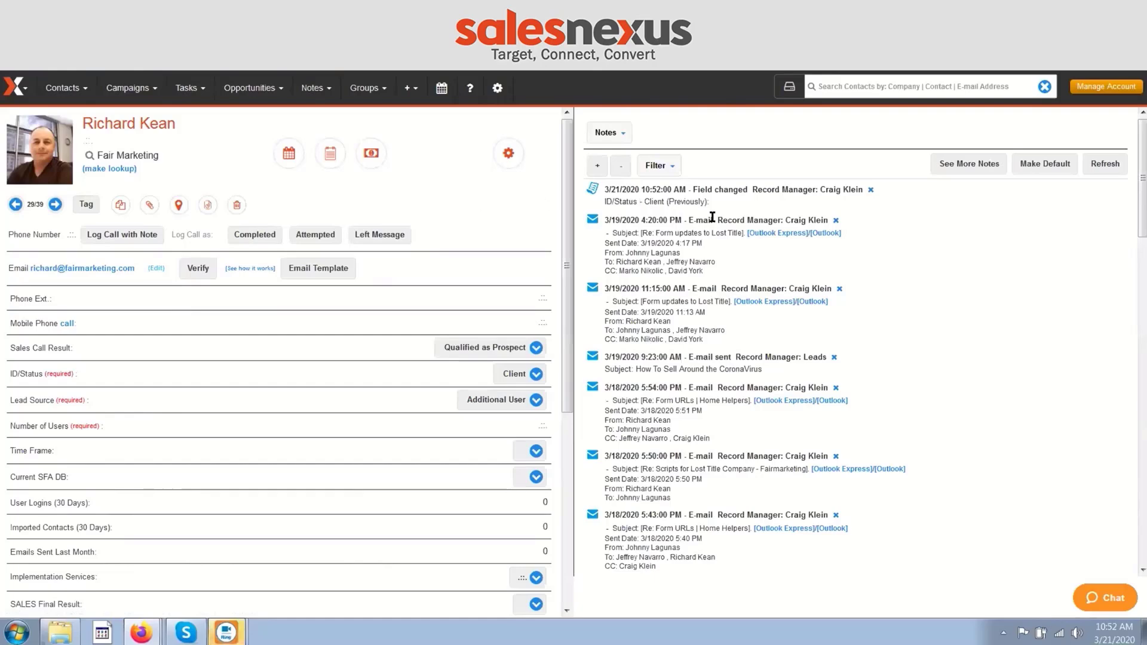
# Review the captured emails in the Fair Marketing contact's notes and read the "Re: Form updates to Lost Title" message in Outlook
pyautogui.scroll(-6, 720, 305)
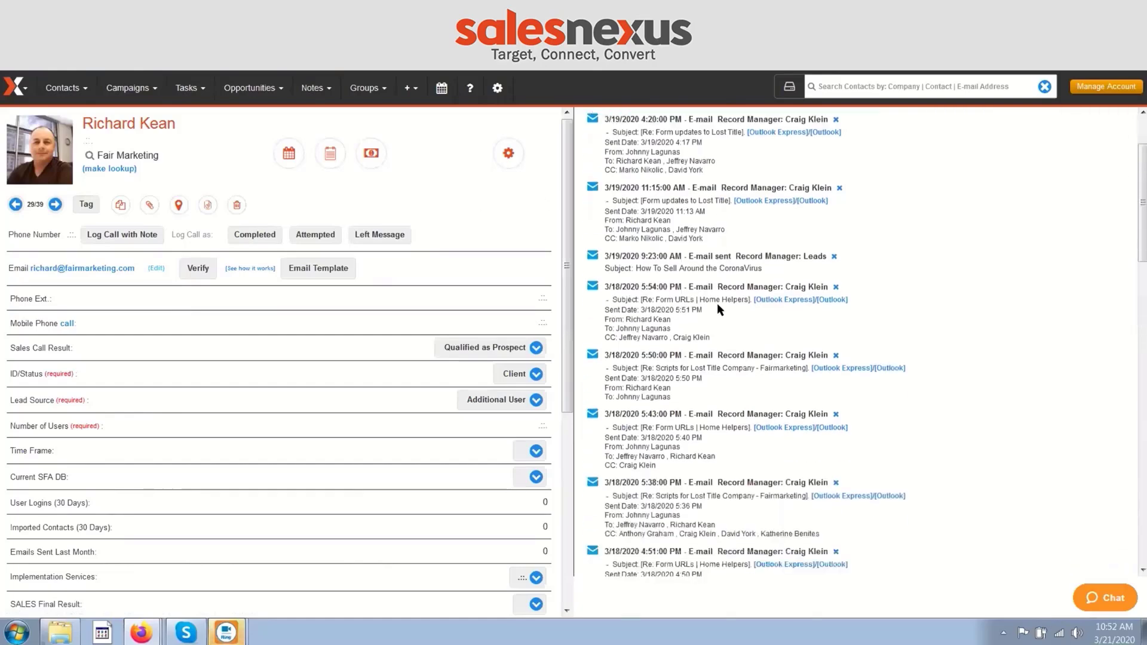
pyautogui.scroll(-2, 718, 309)
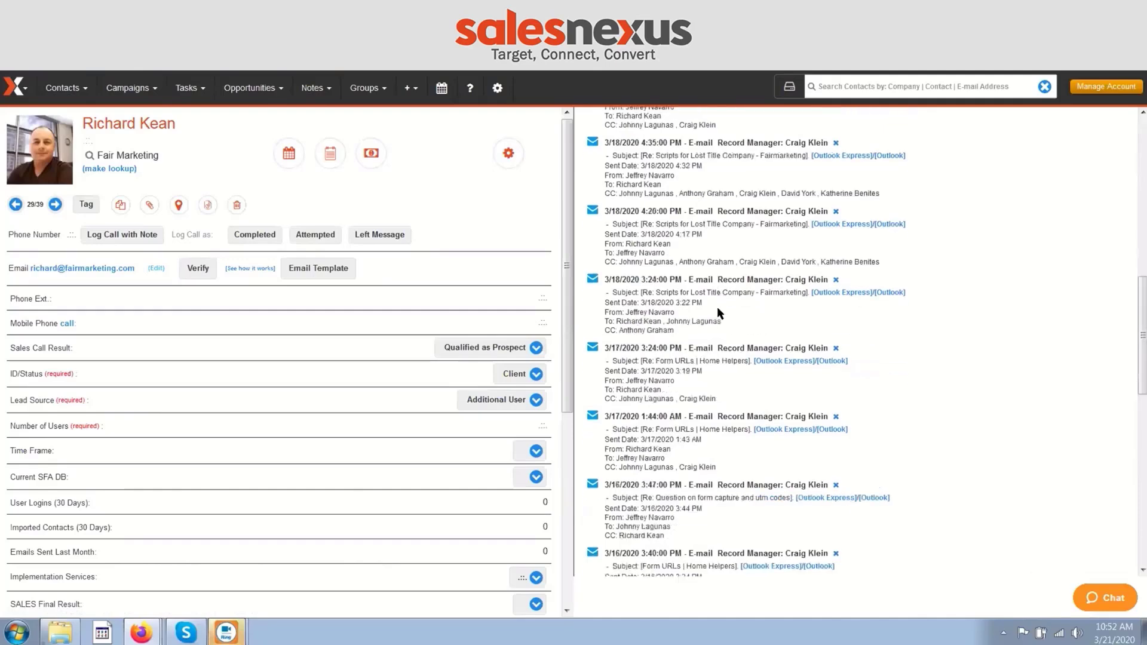
pyautogui.scroll(8, 716, 306)
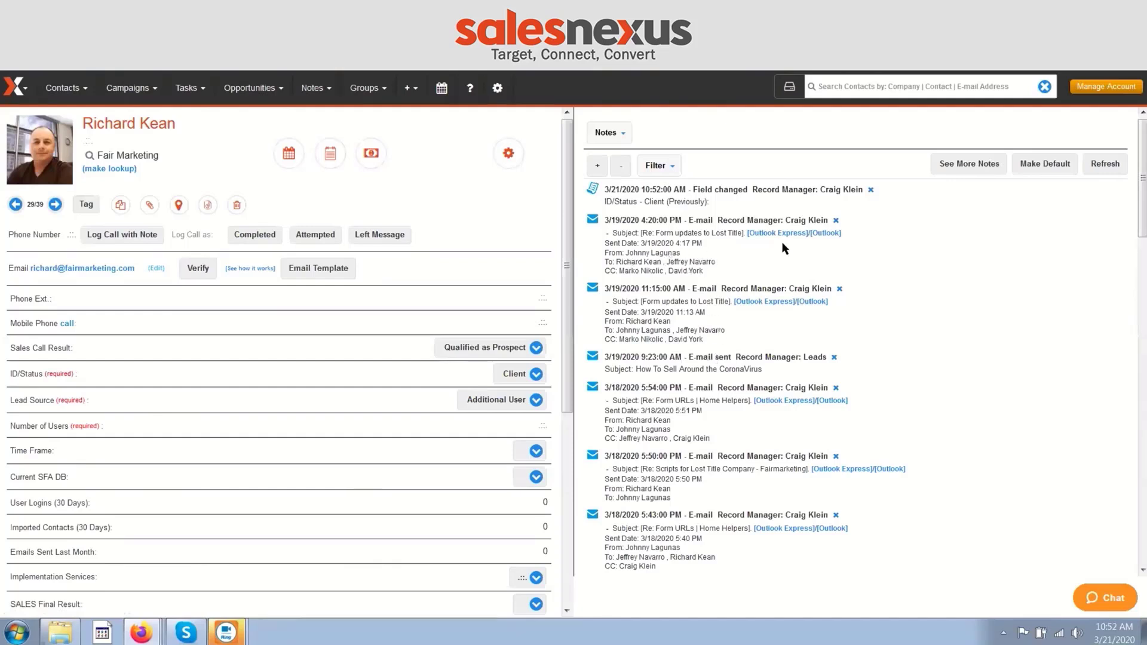
pyautogui.click(822, 234)
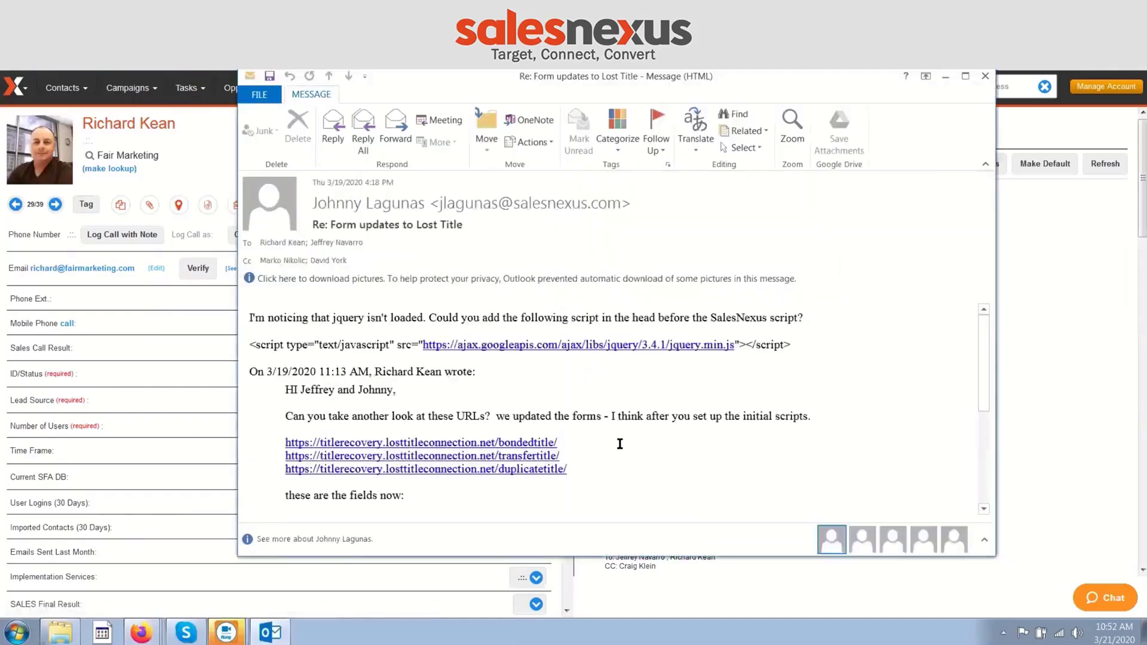
pyautogui.scroll(-5, 621, 424)
pyautogui.scroll(5, 687, 431)
pyautogui.click(982, 77)
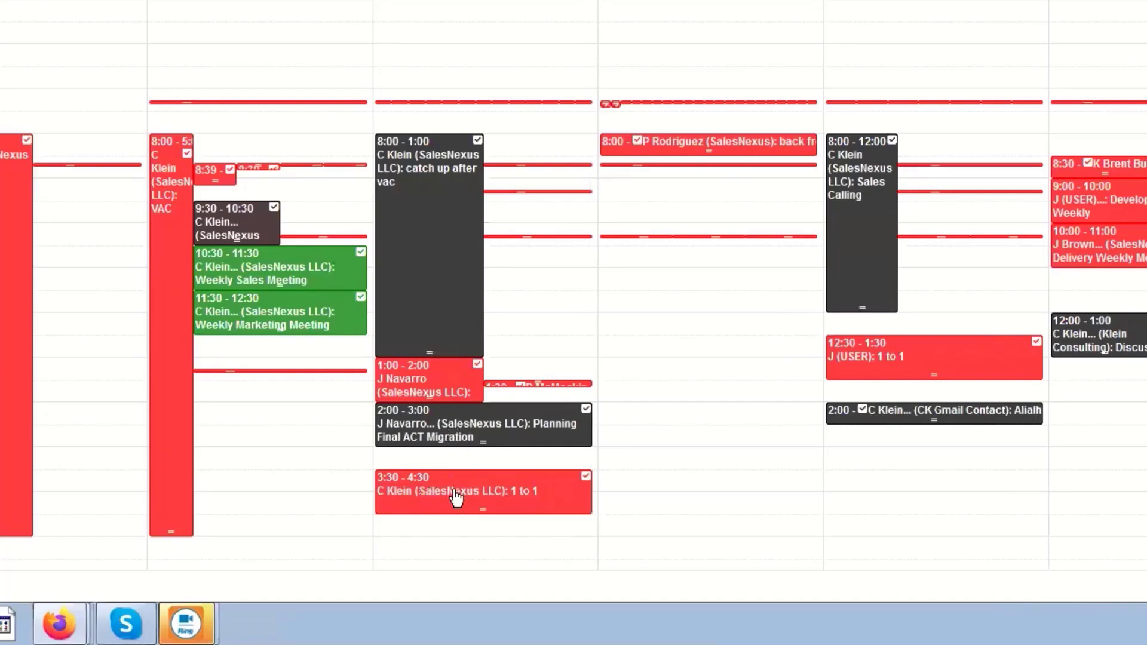
# Reschedule the Tuesday, March 24 afternoon "1 to 1" appointment to 4–5 pm in the SalesNexus calendar
pyautogui.moveTo(455, 497); pyautogui.dragTo(460, 524)
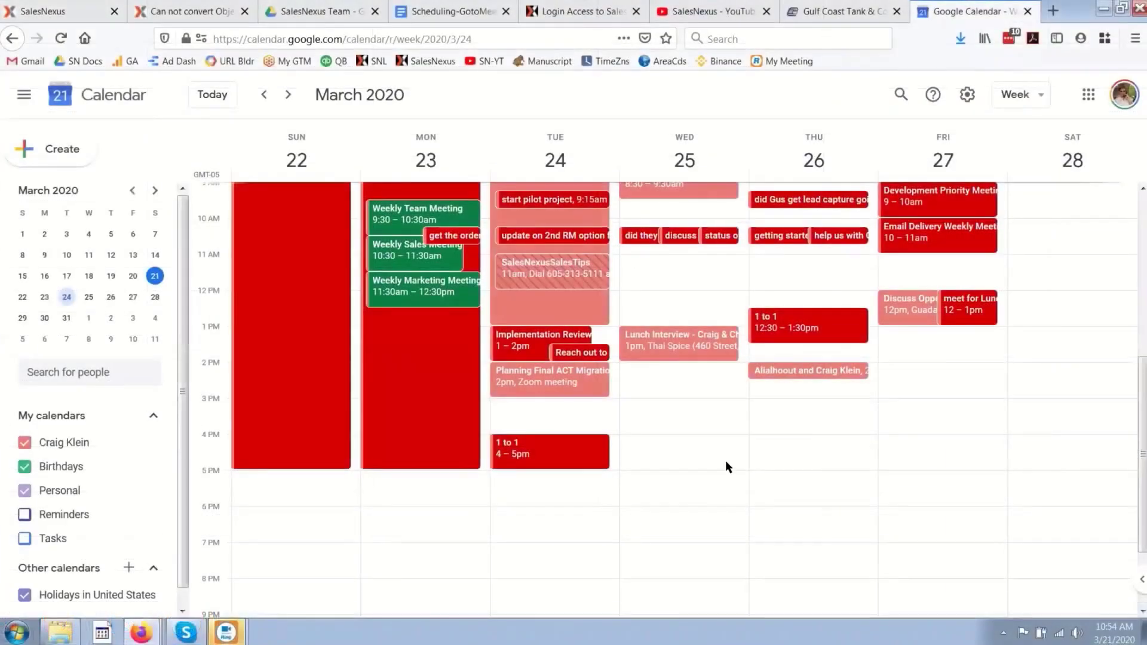